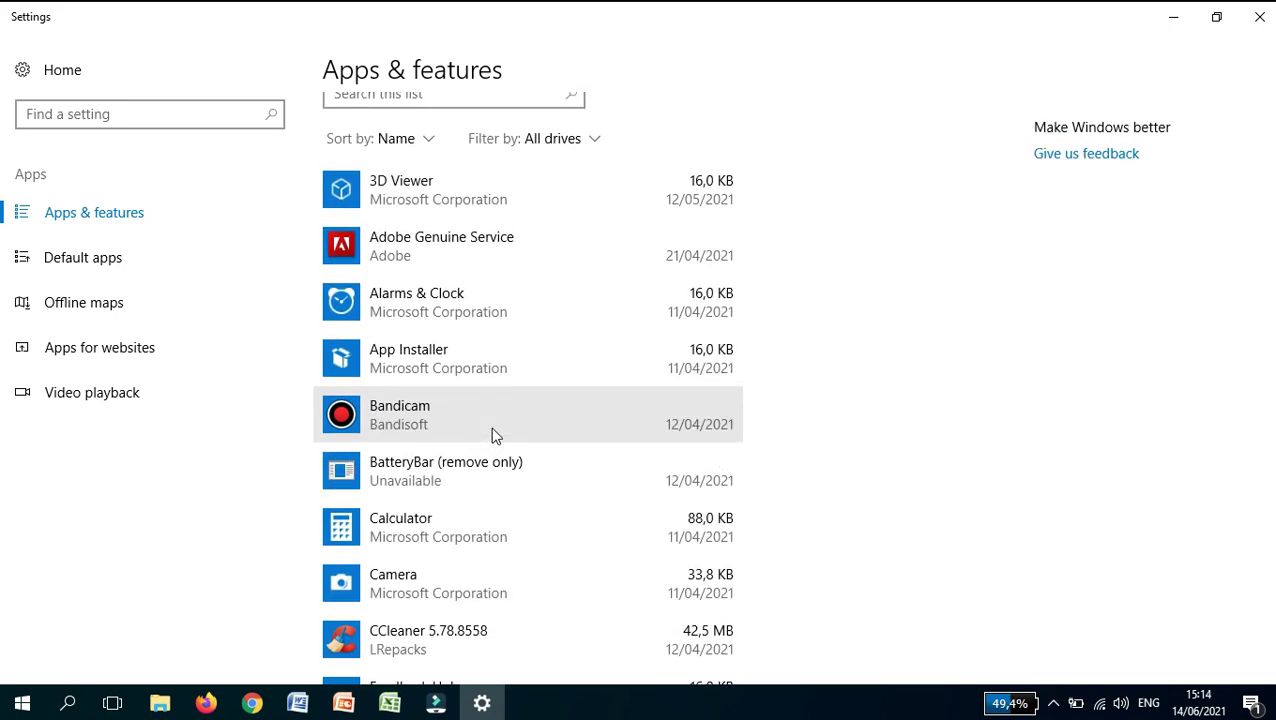
Look through the installed apps for removable ones, checking the removal options of Microsoft Store and Paint 3D
scroll(491, 435, down, 8)
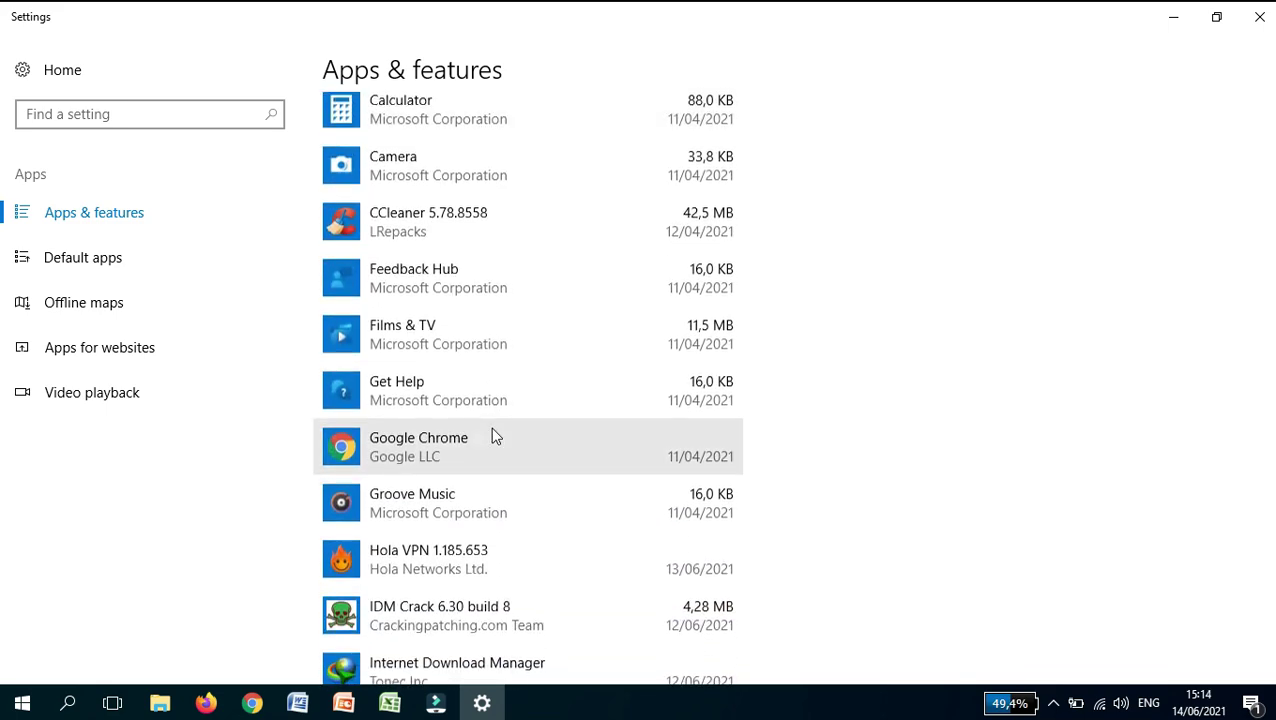
scroll(492, 432, down, 5)
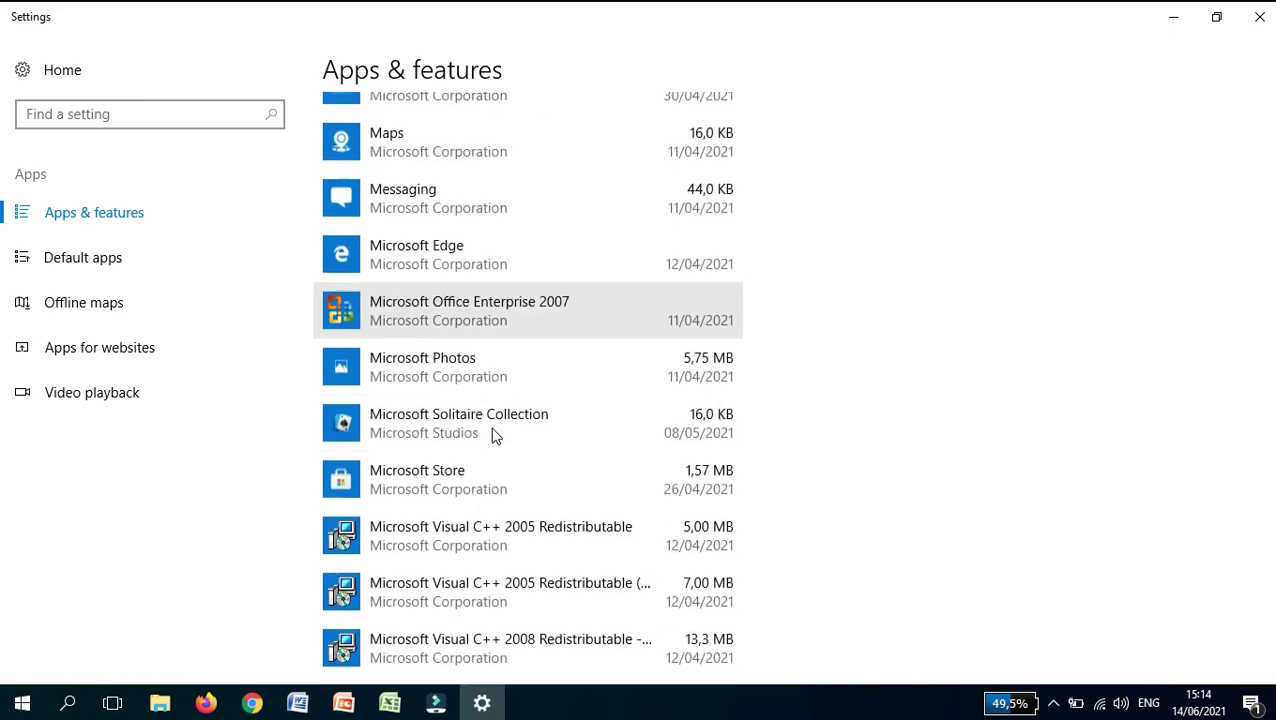
scroll(491, 433, down, 2)
scroll(490, 432, up, 1)
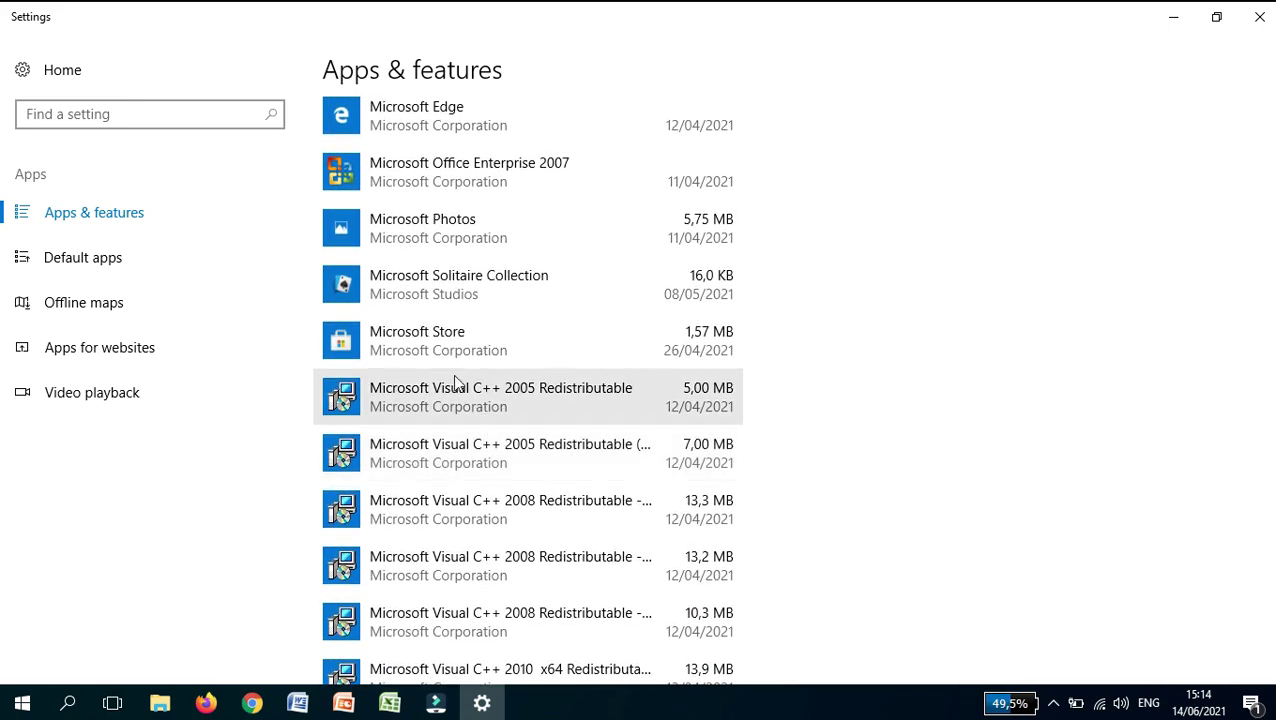
click(451, 347)
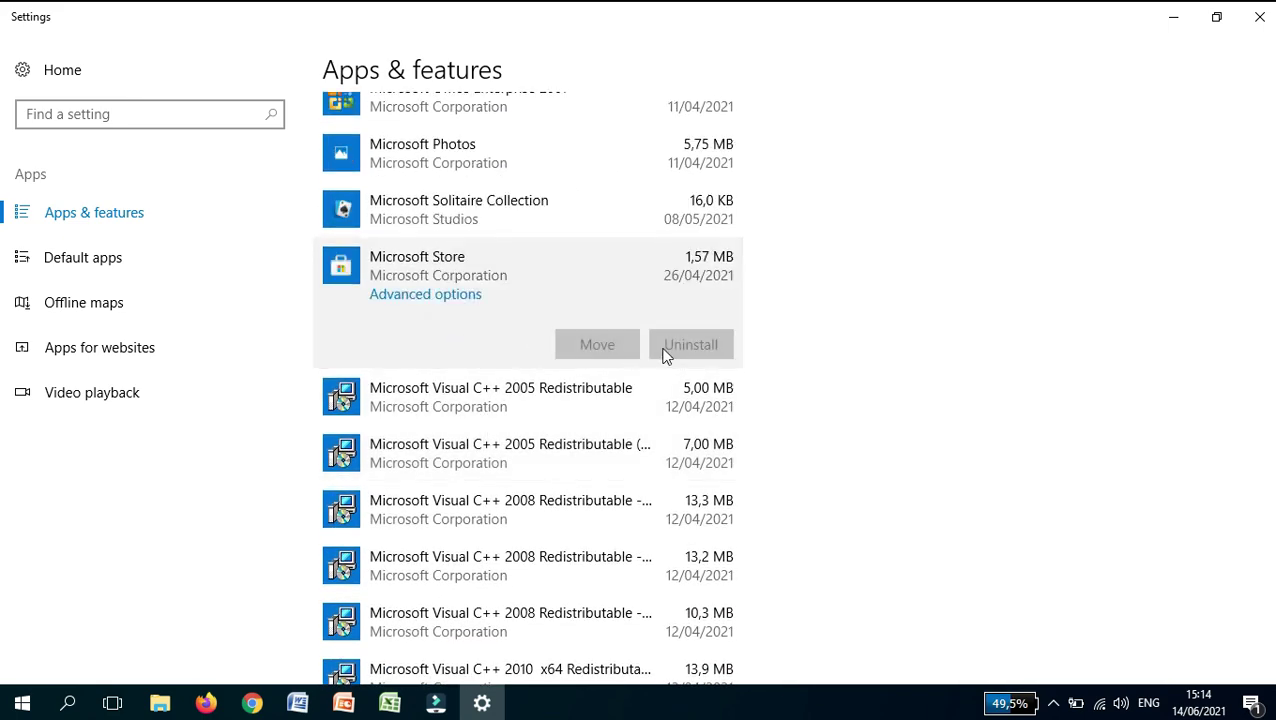
scroll(571, 335, down, 5)
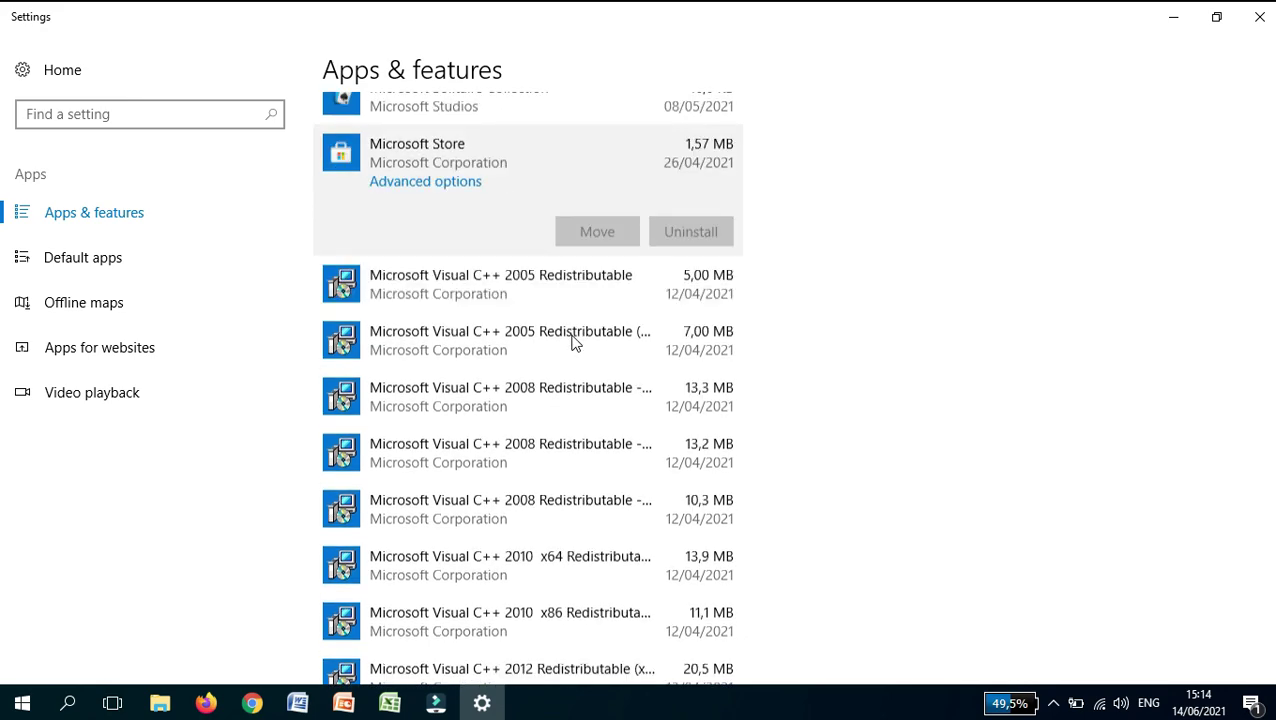
scroll(571, 343, down, 8)
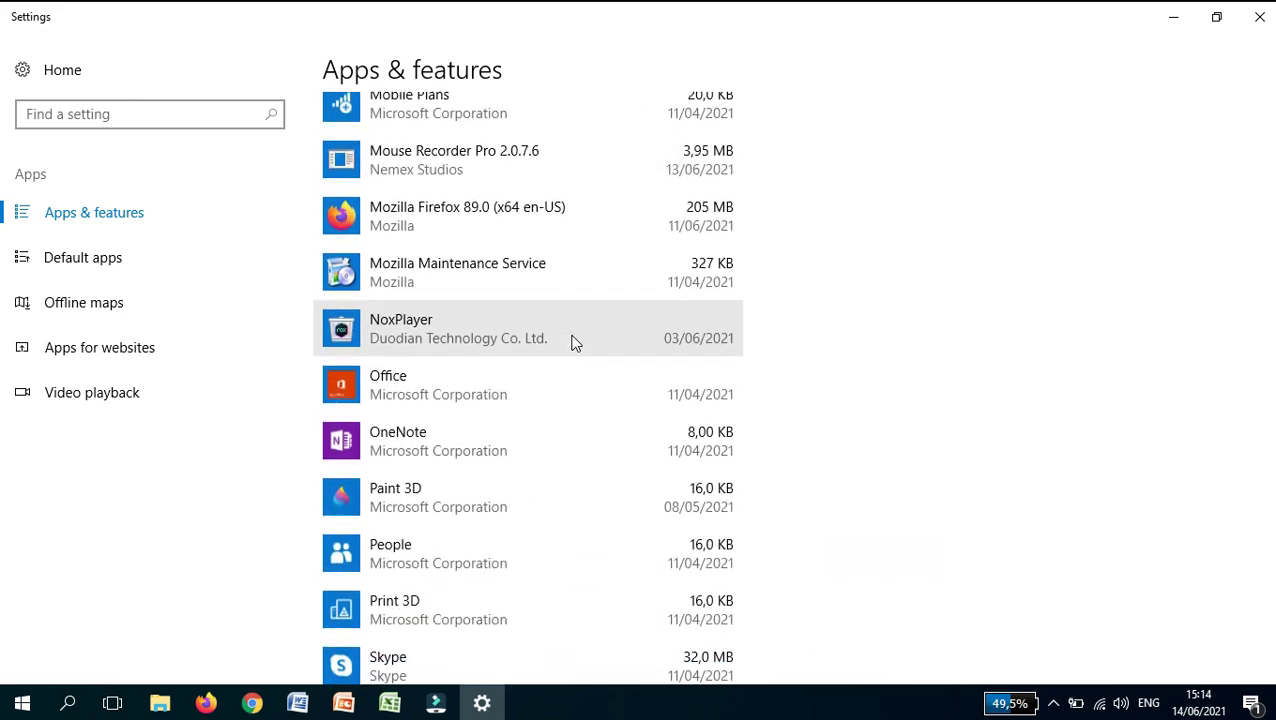
click(581, 318)
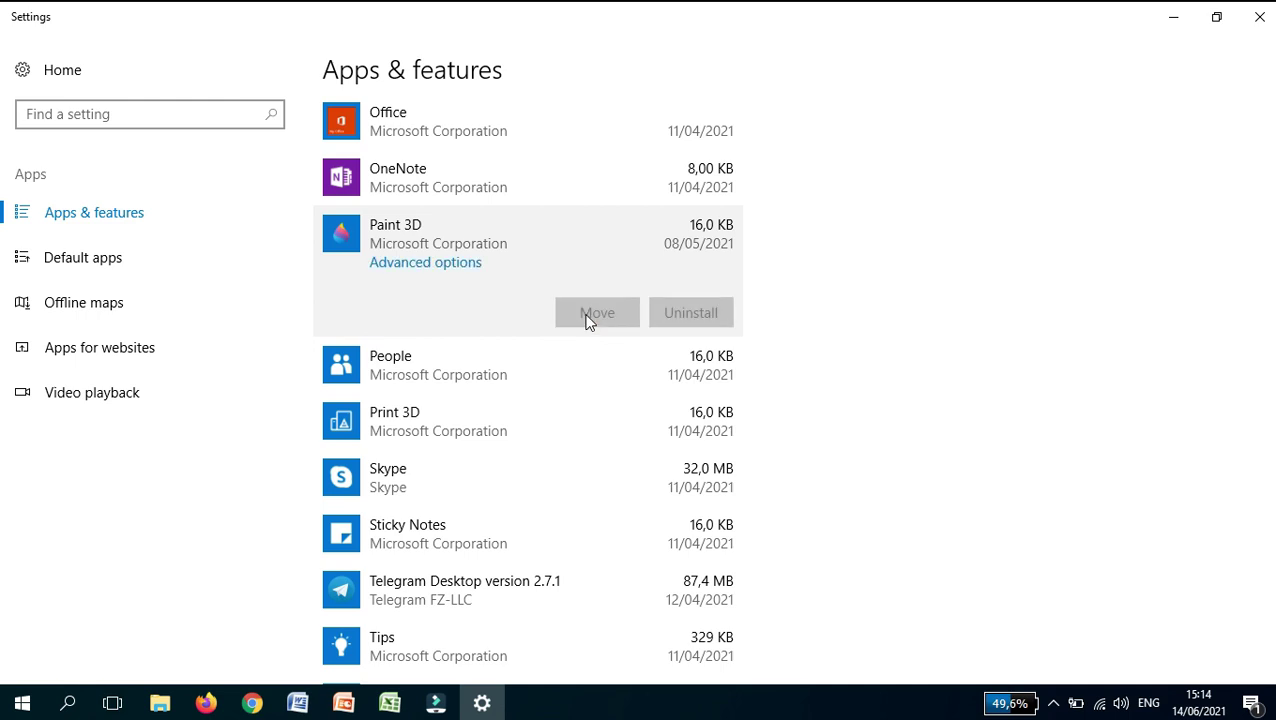
scroll(510, 480, down, 3)
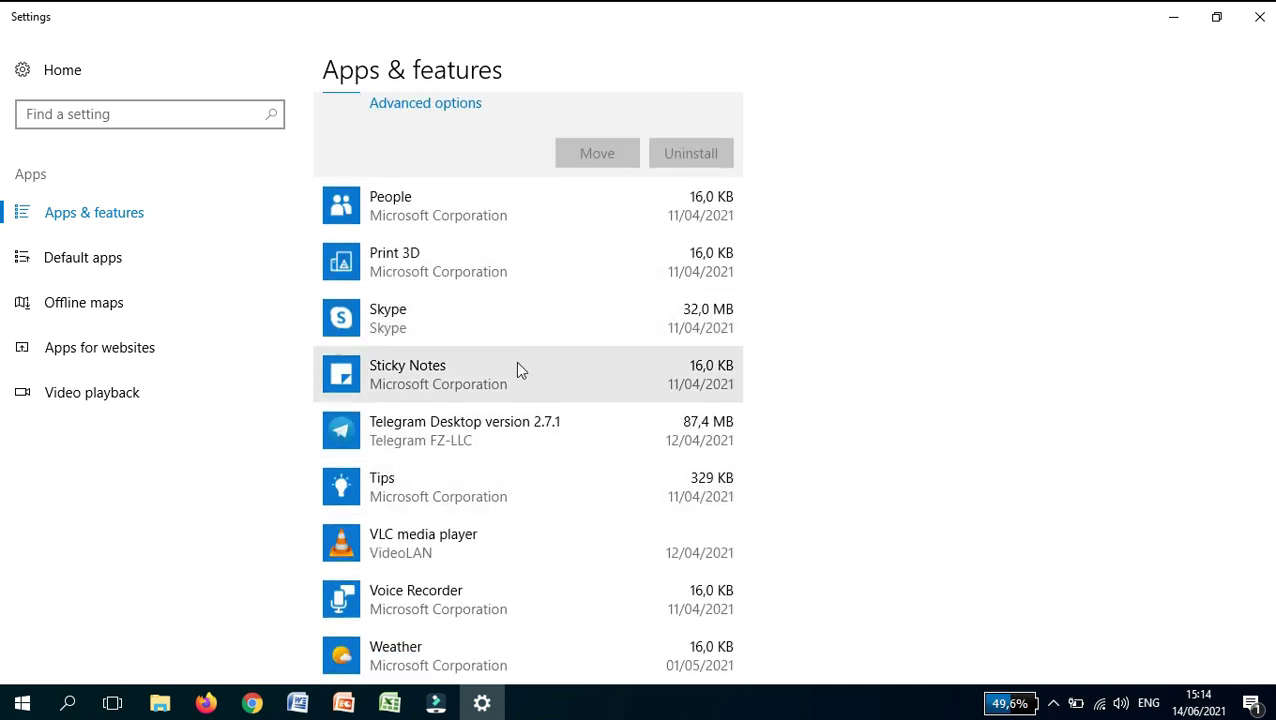
Uninstall the Skype app and its related info
click(523, 340)
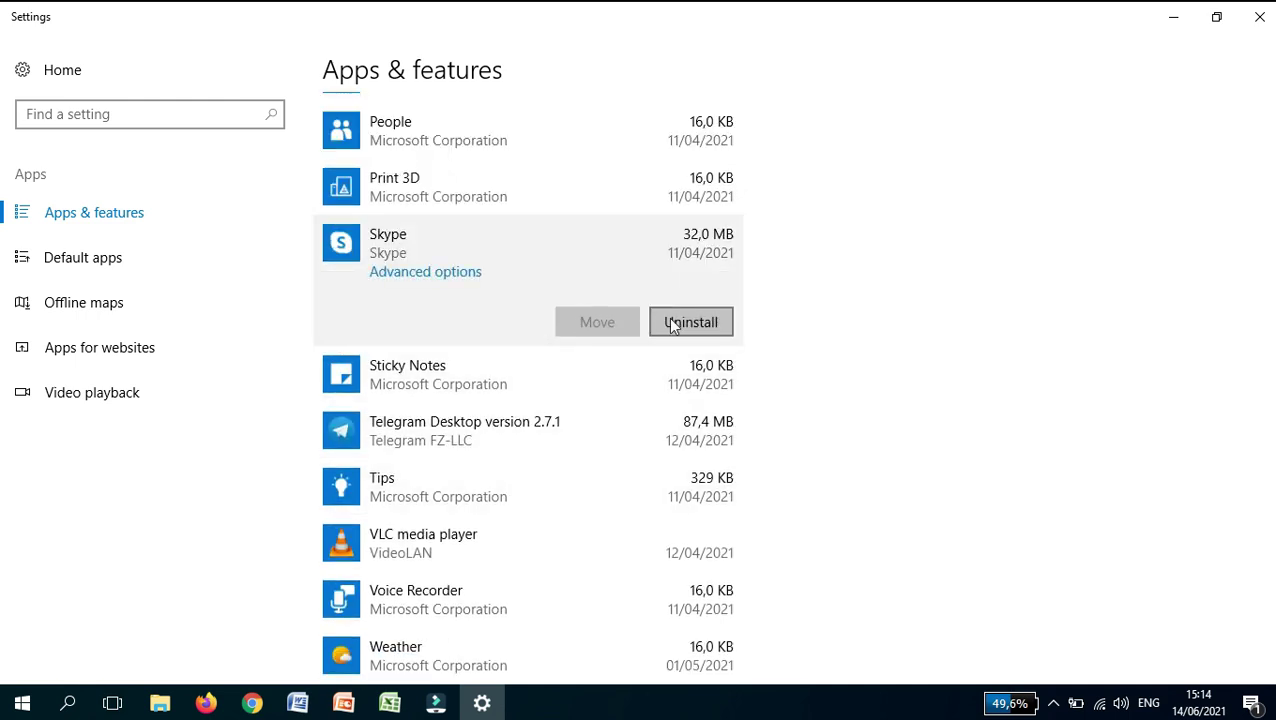
click(670, 320)
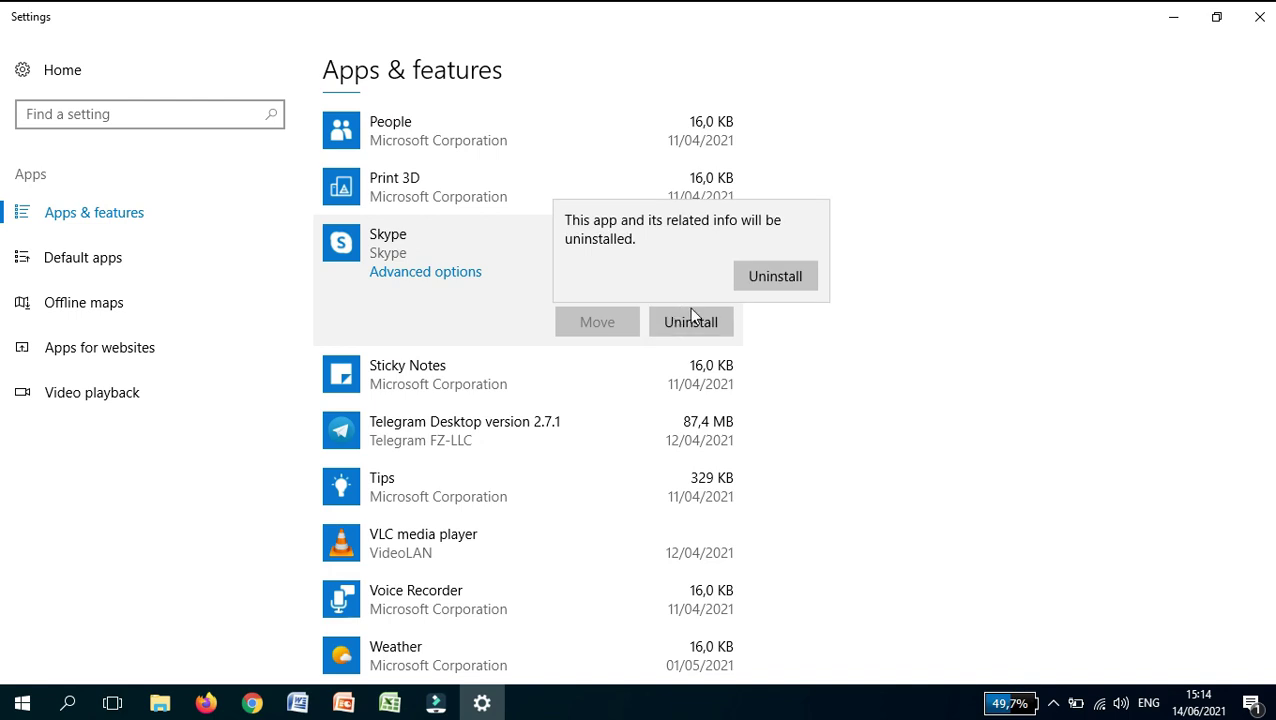
click(760, 285)
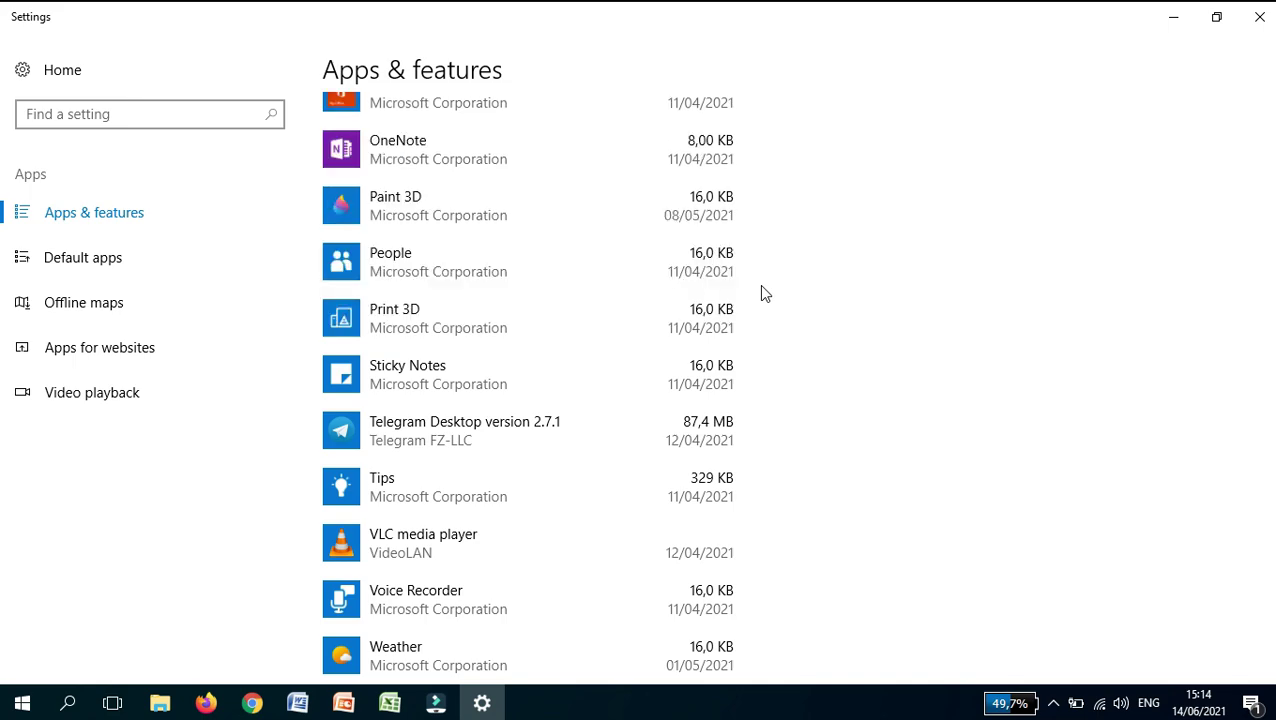
Close the Settings window and refresh the desktop
scroll(761, 293, up, 7)
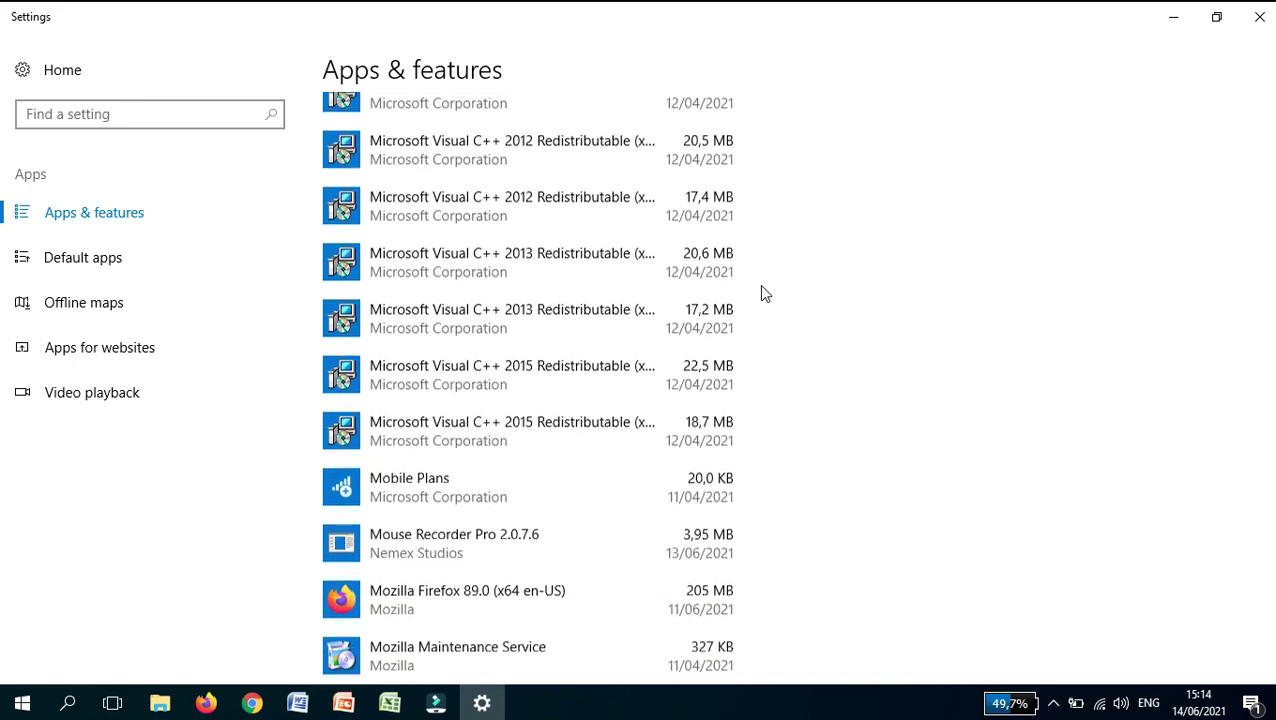
scroll(762, 292, up, 2)
click(1259, 17)
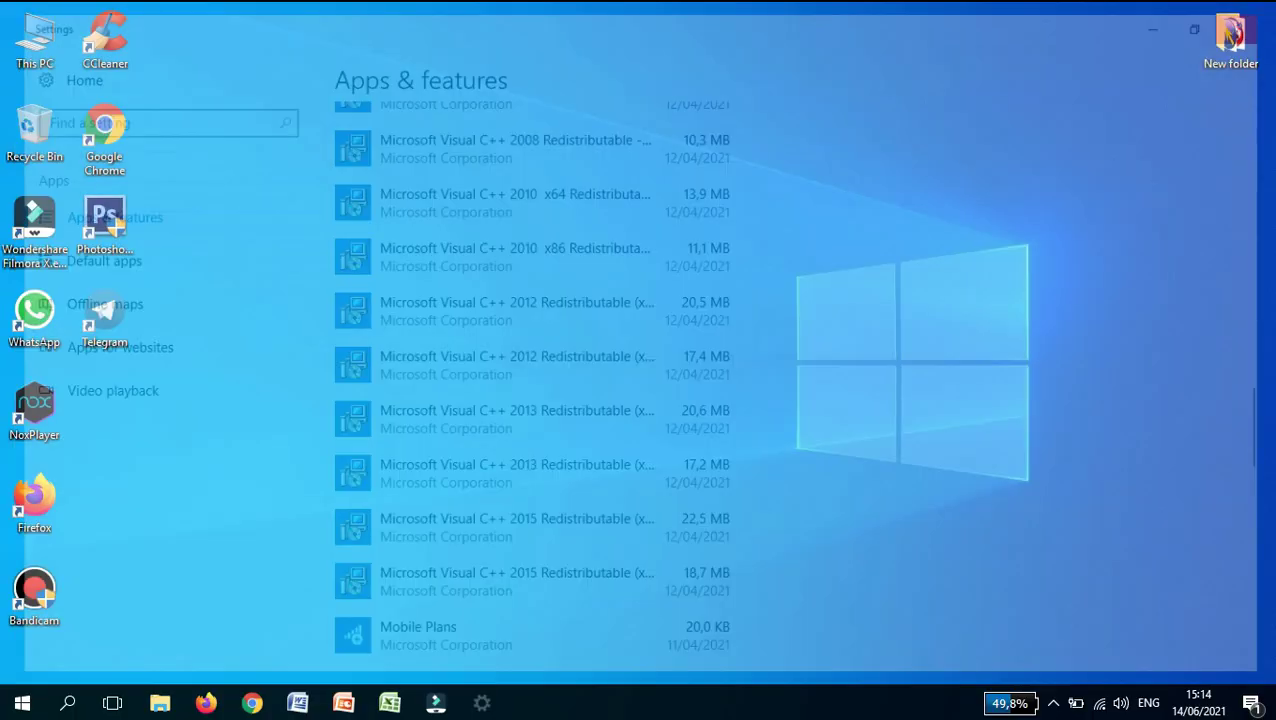
right_click(276, 237)
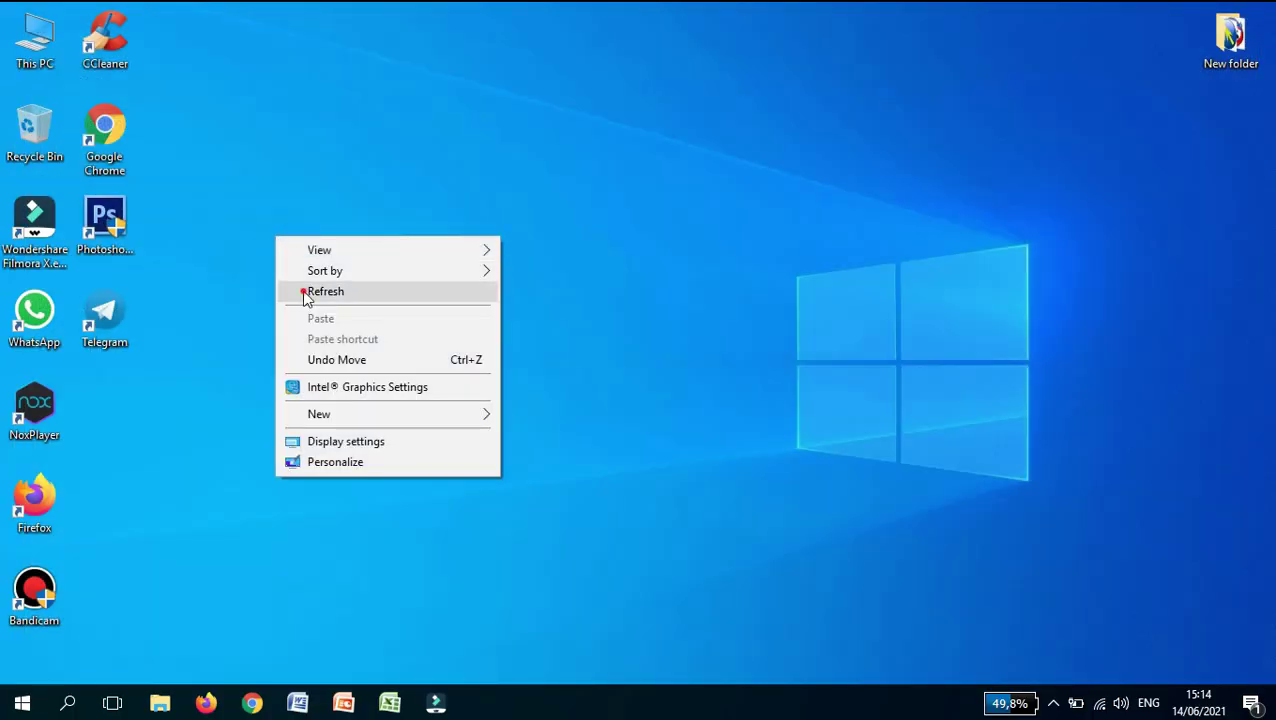
click(306, 291)
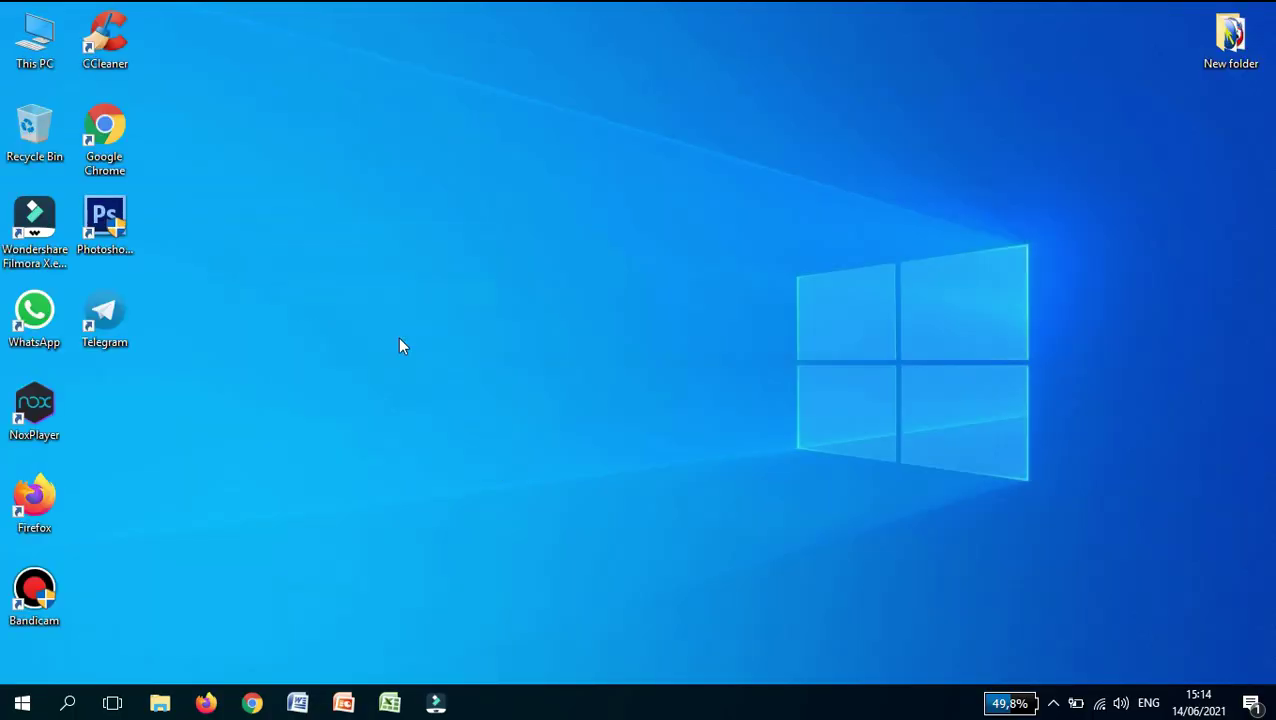
Switch to Task Manager and show the list of startup programs
right_click(575, 710)
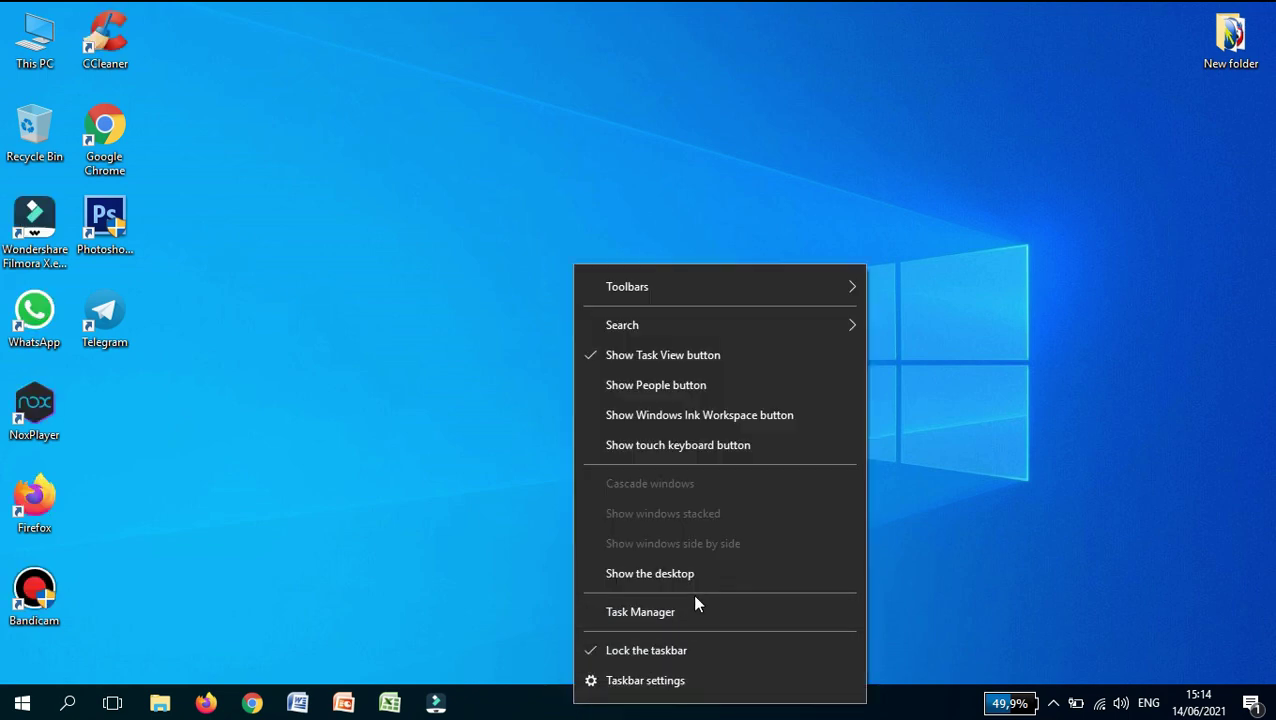
click(661, 613)
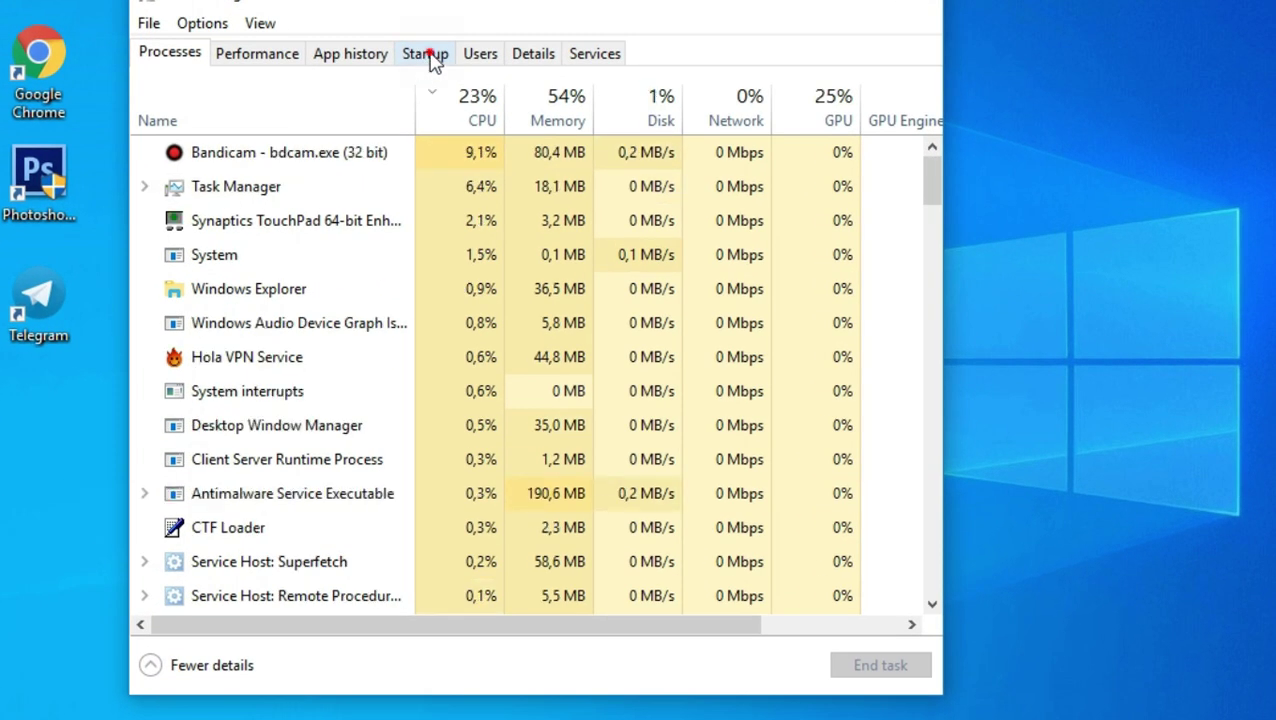
click(427, 55)
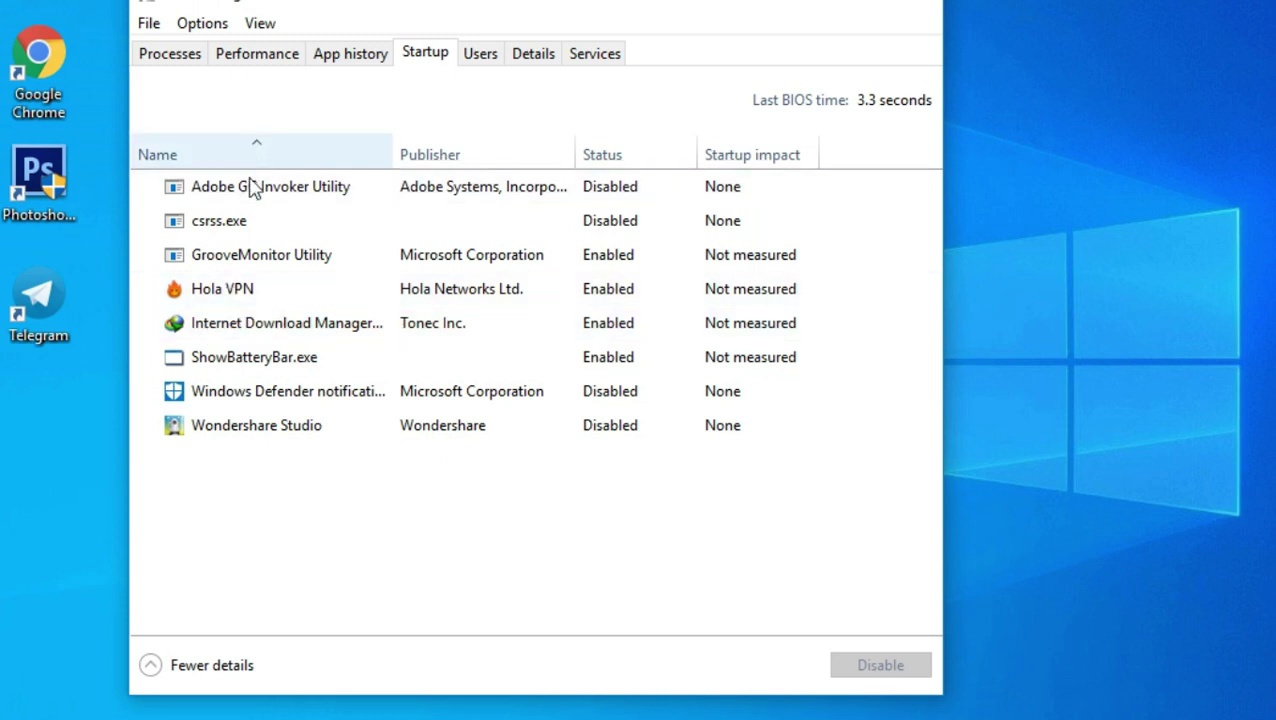
Enable Adobe GC Invoker Utility at startup, disable it again, and close Task Manager
click(446, 193)
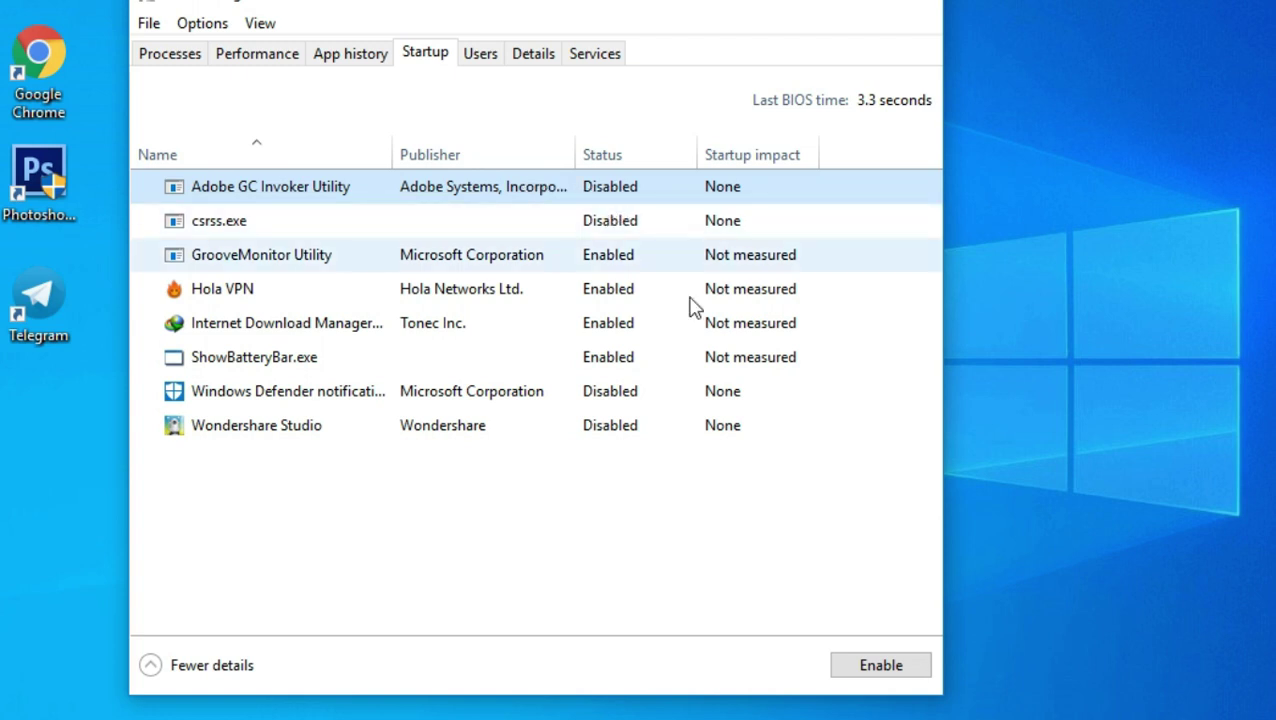
click(895, 675)
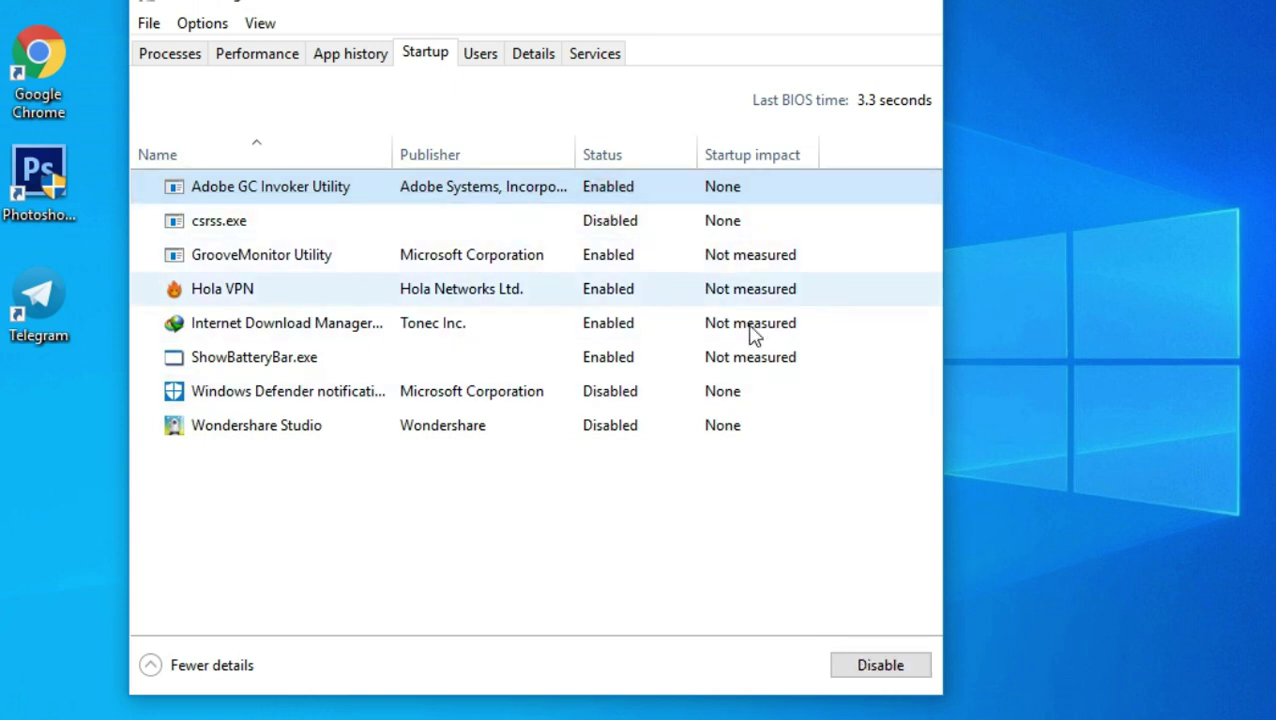
click(868, 664)
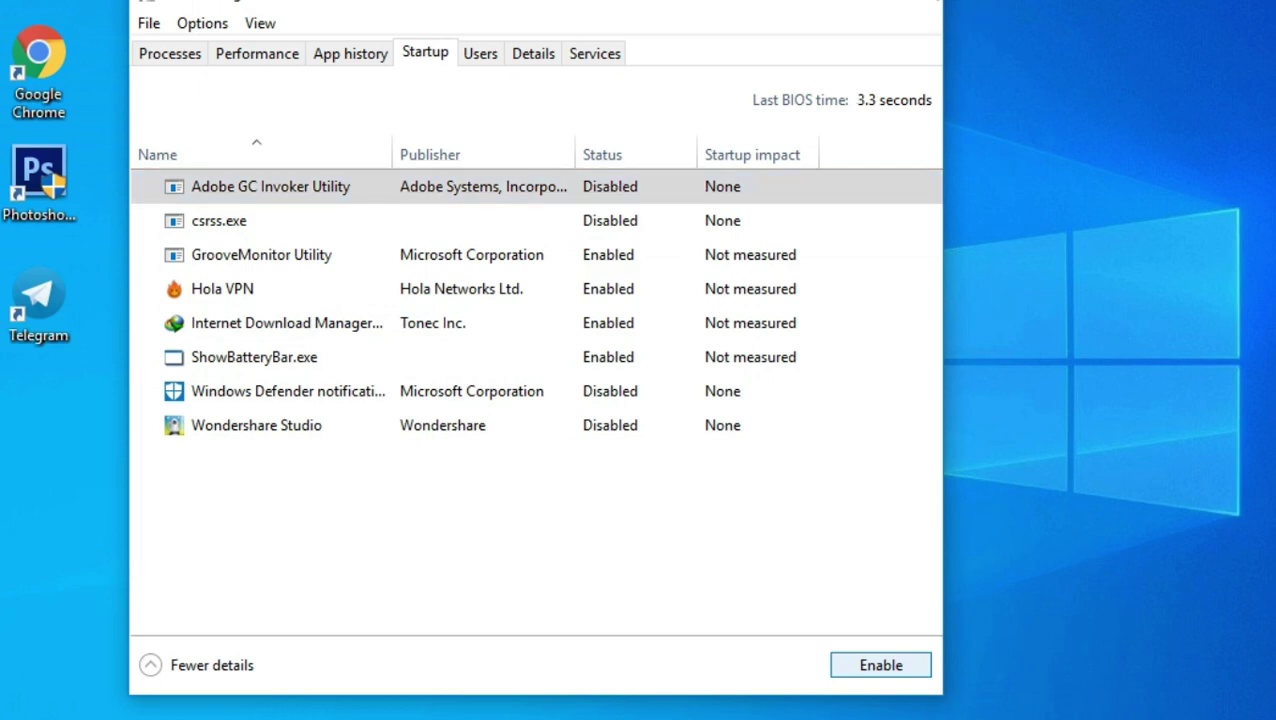
click(922, 4)
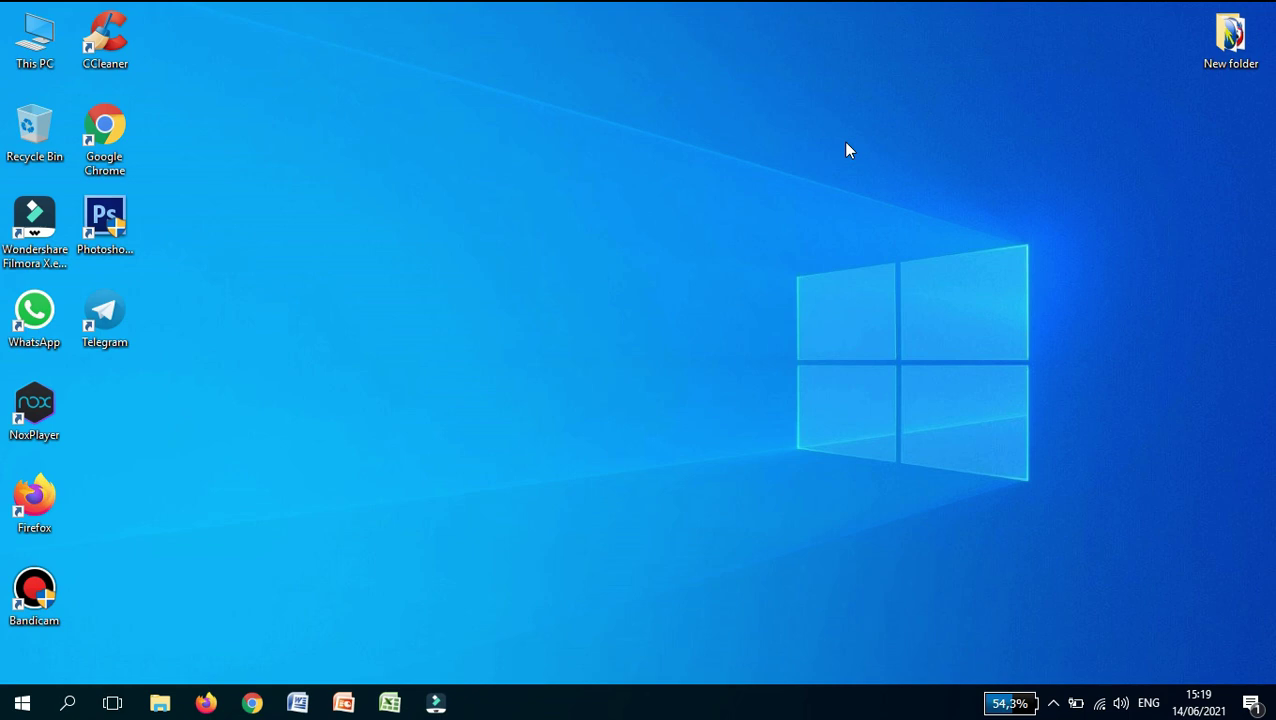
Turn off Transparency effects in the Windows color personalization settings and check the Start menu's appearance
click(22, 703)
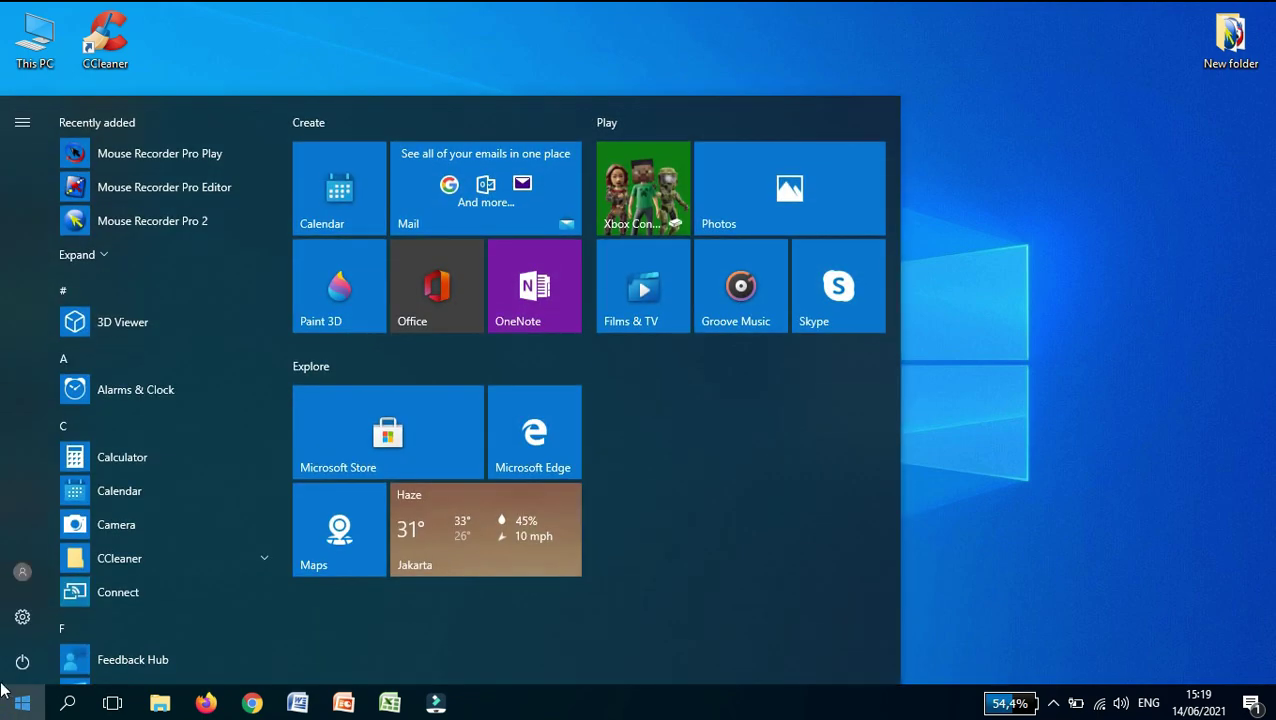
click(19, 619)
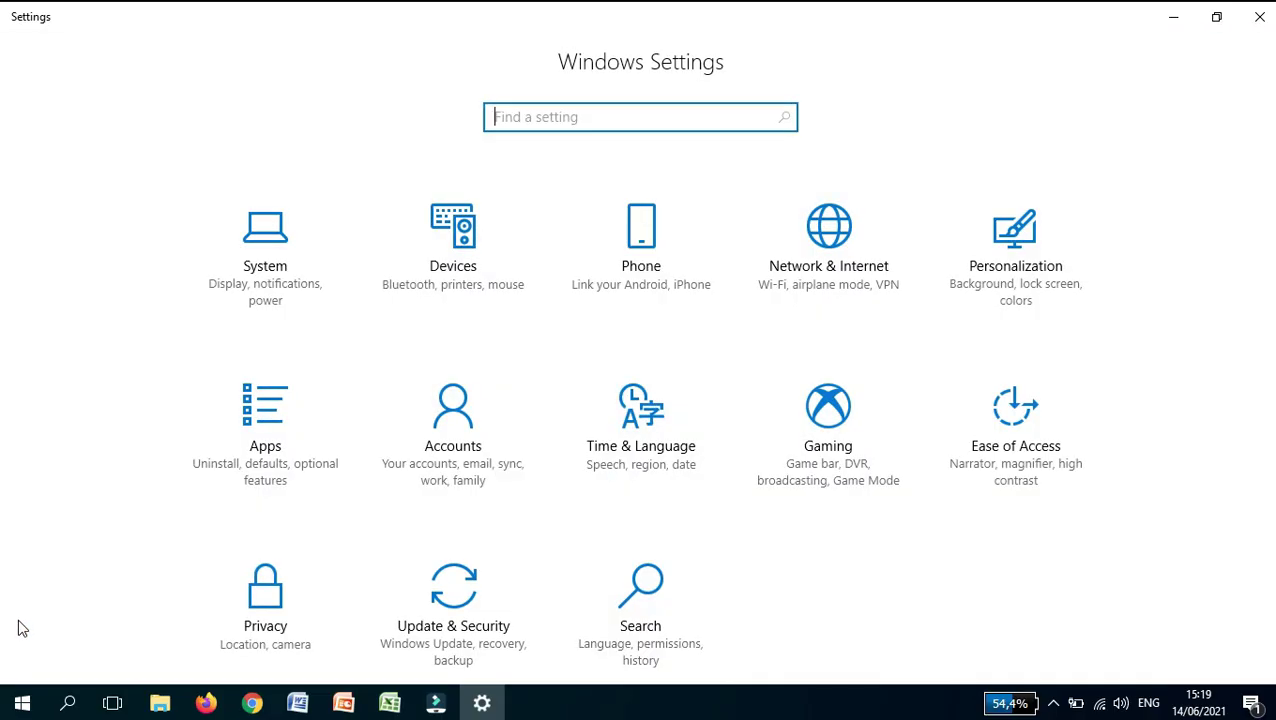
click(1022, 278)
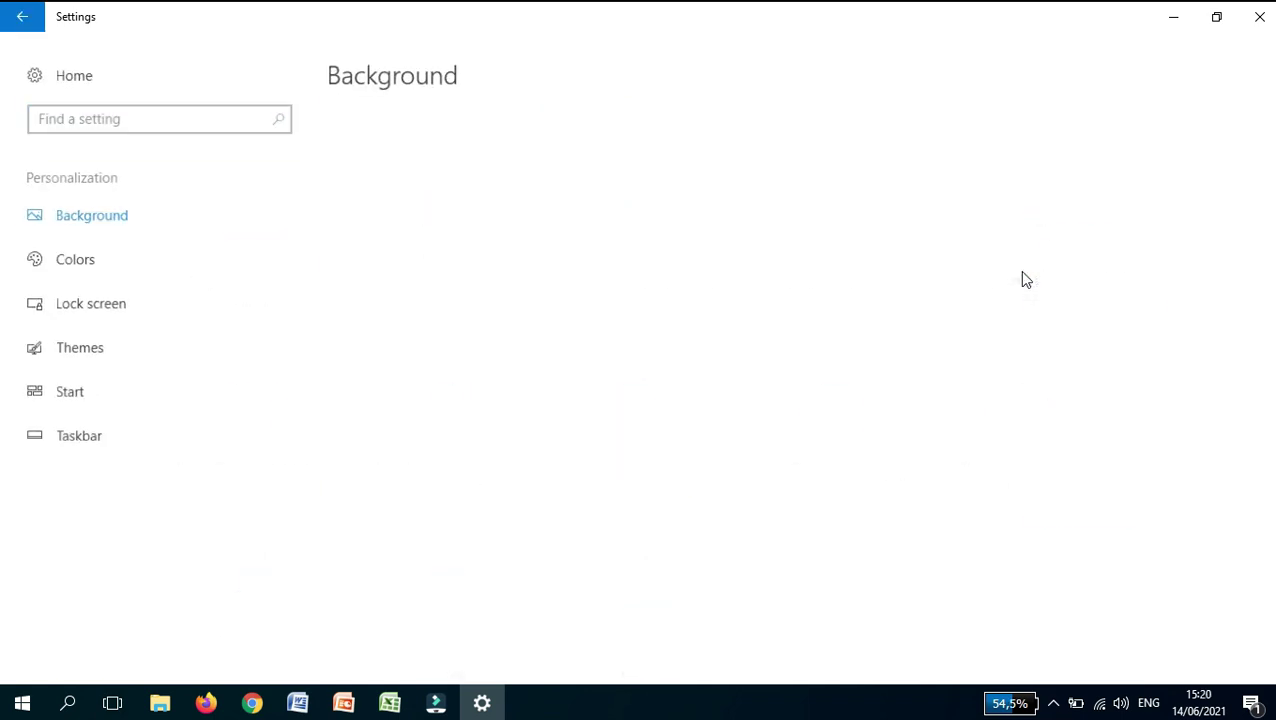
click(44, 262)
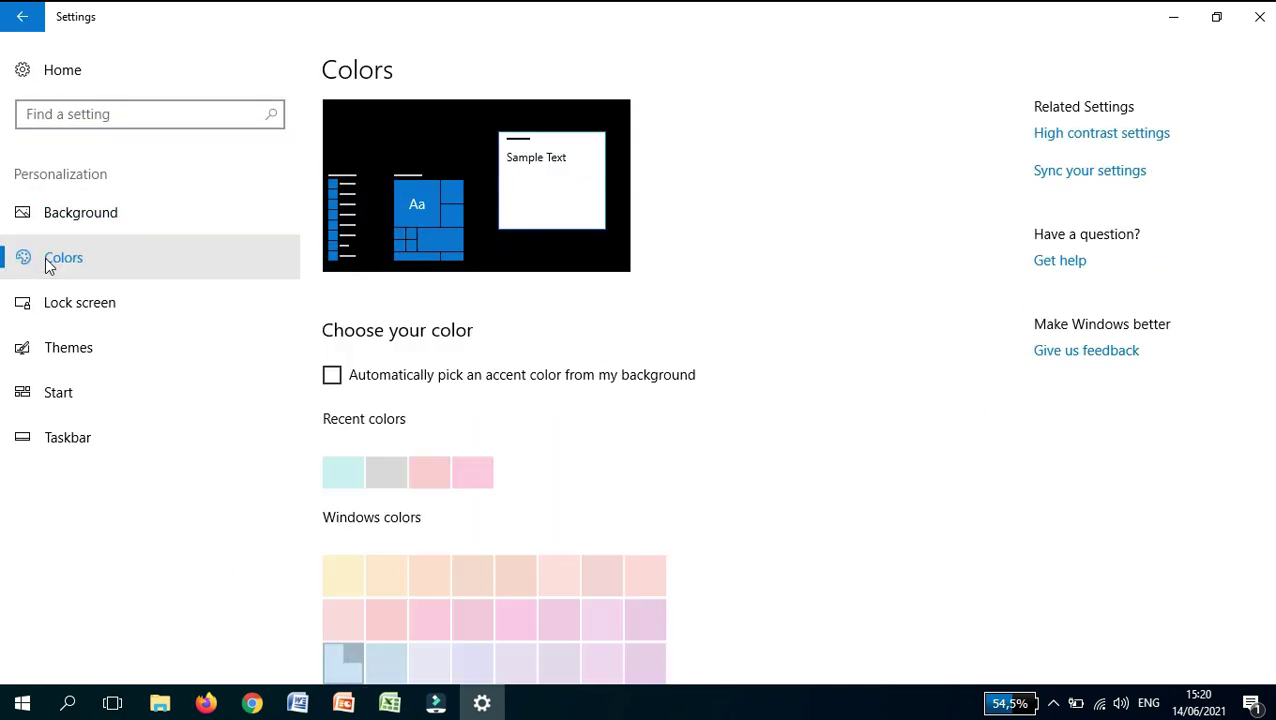
scroll(447, 379, down, 6)
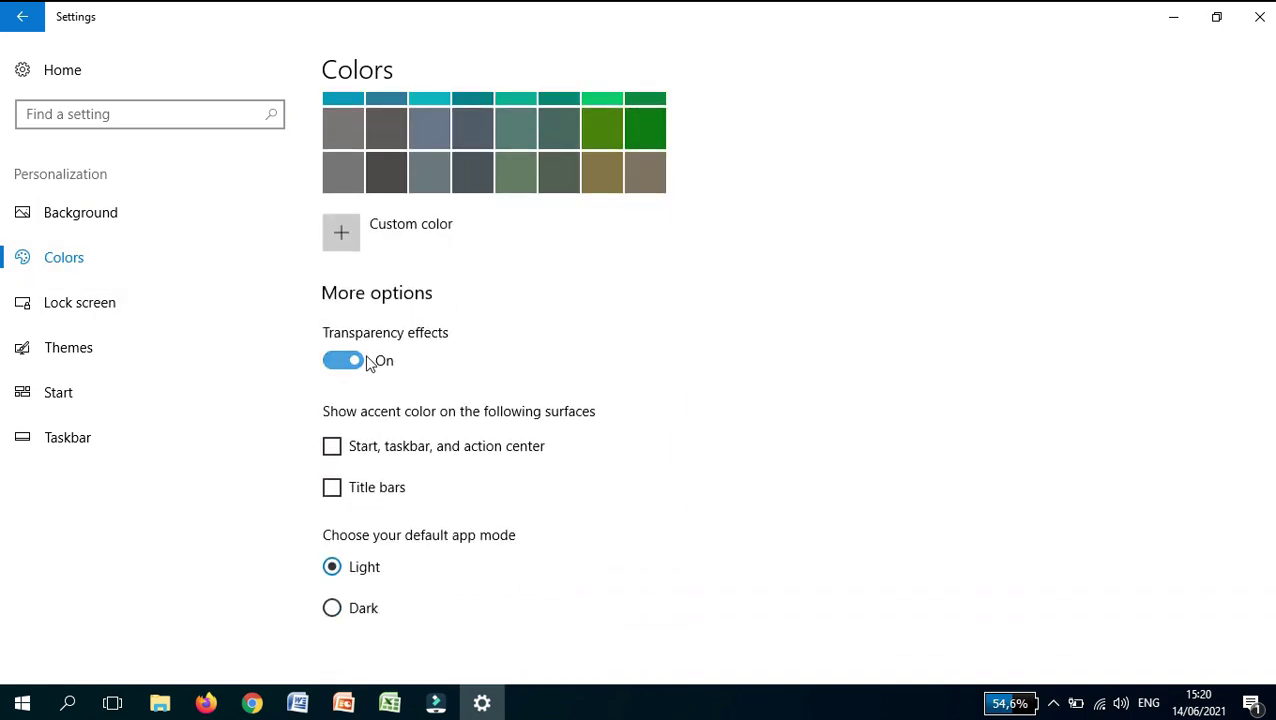
click(346, 362)
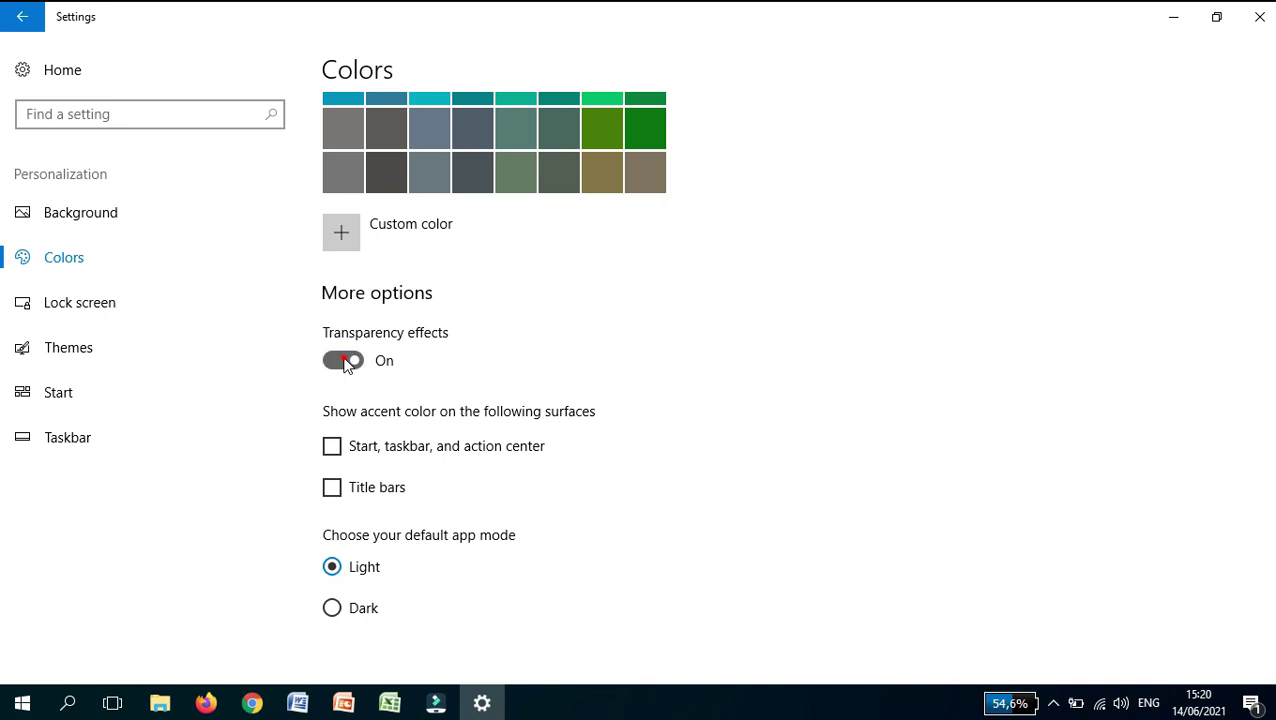
click(22, 703)
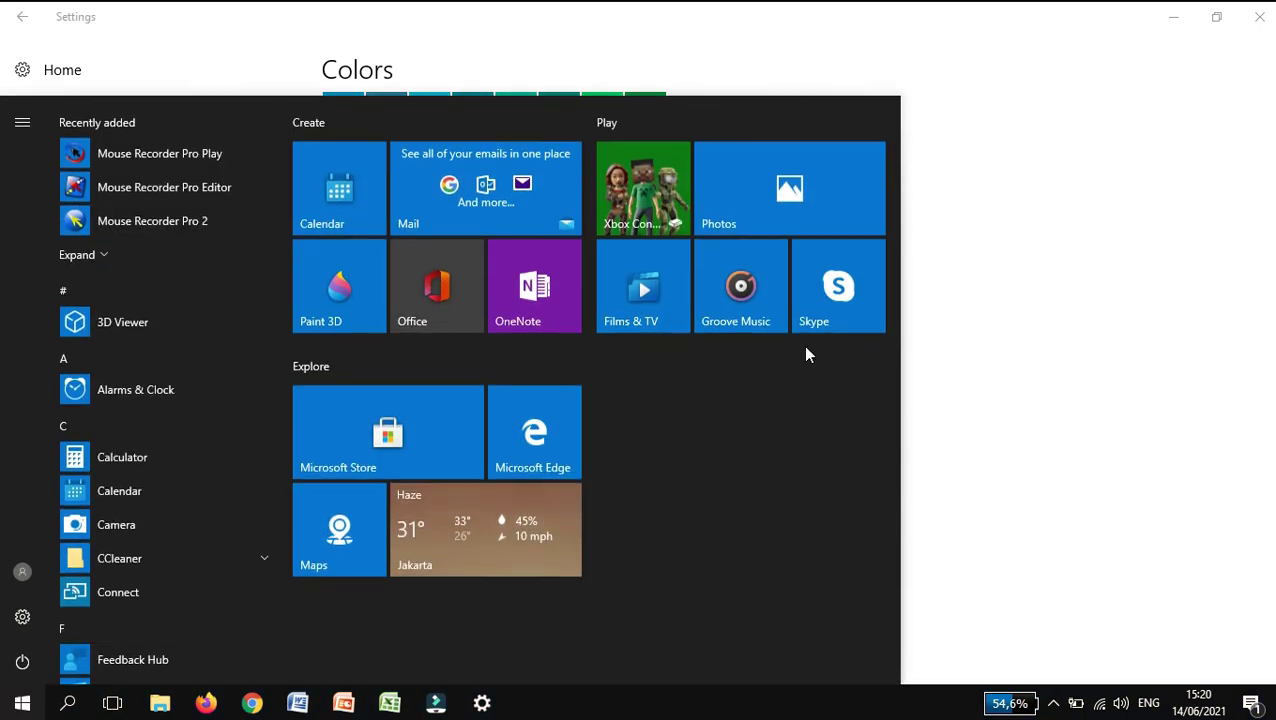
key(Escape)
Turn Transparency effects back on and check the Start menu's appearance over the desktop with Settings minimized
click(362, 364)
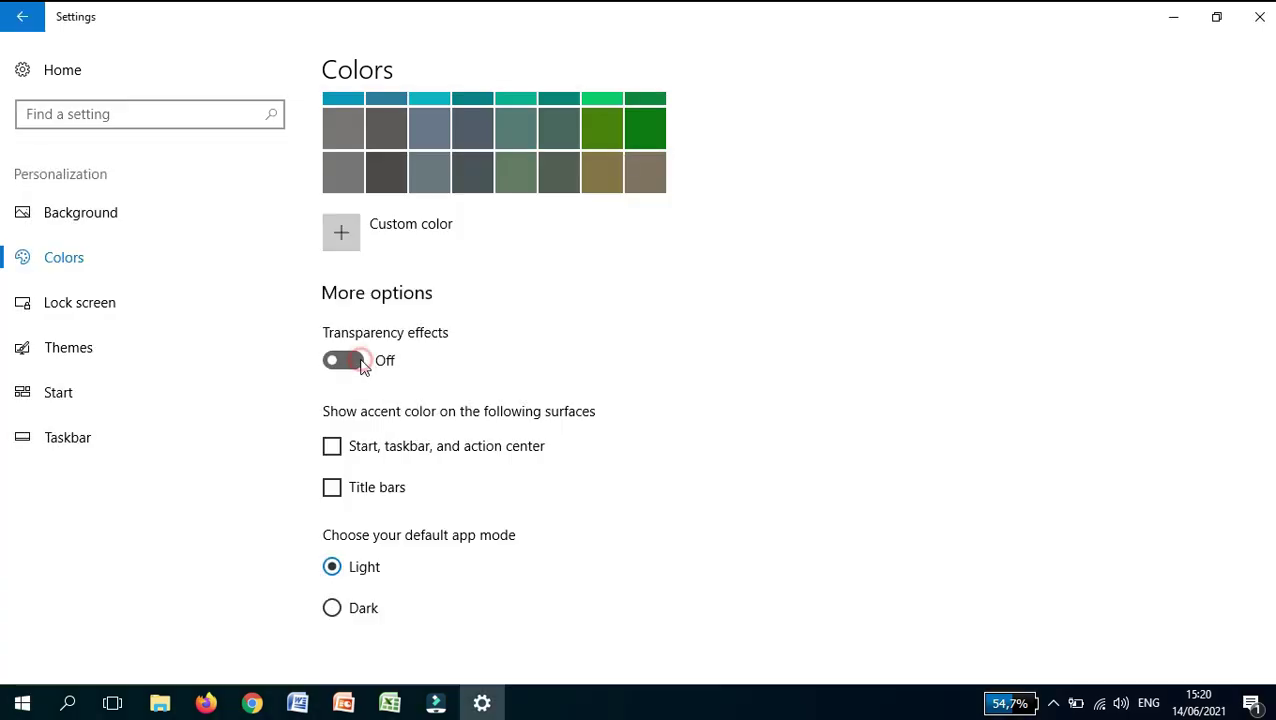
click(1172, 11)
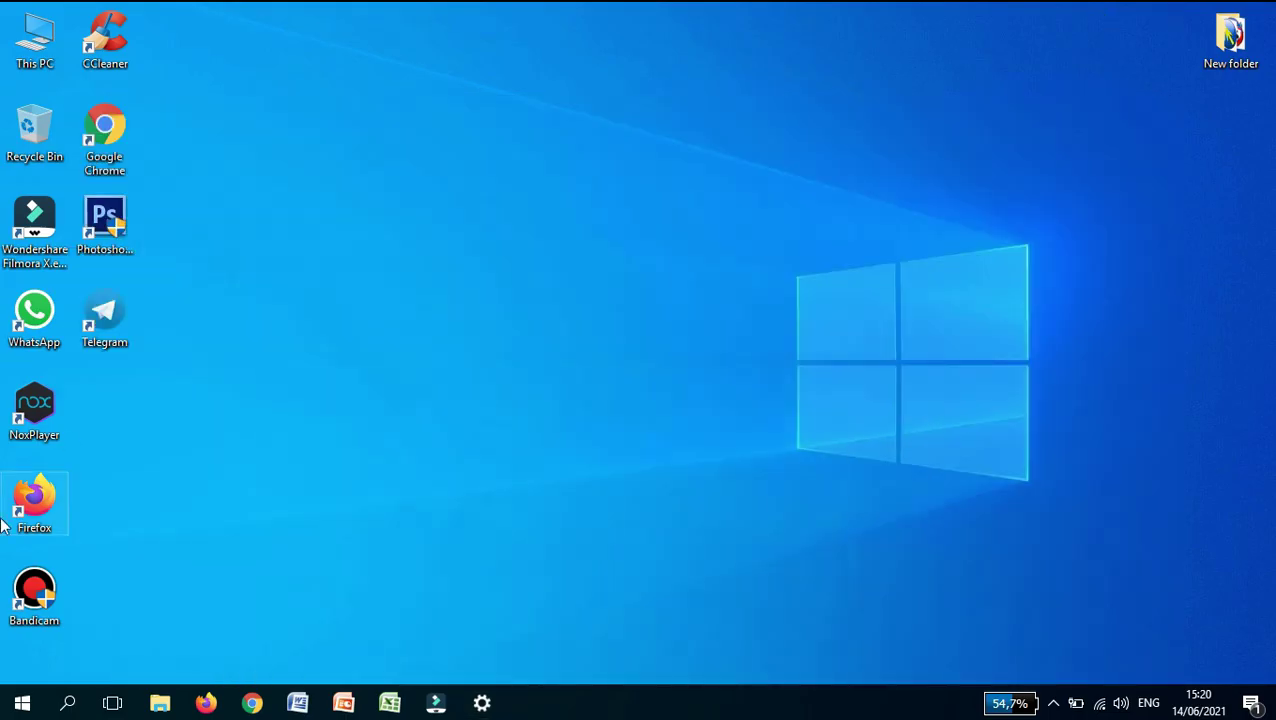
click(22, 703)
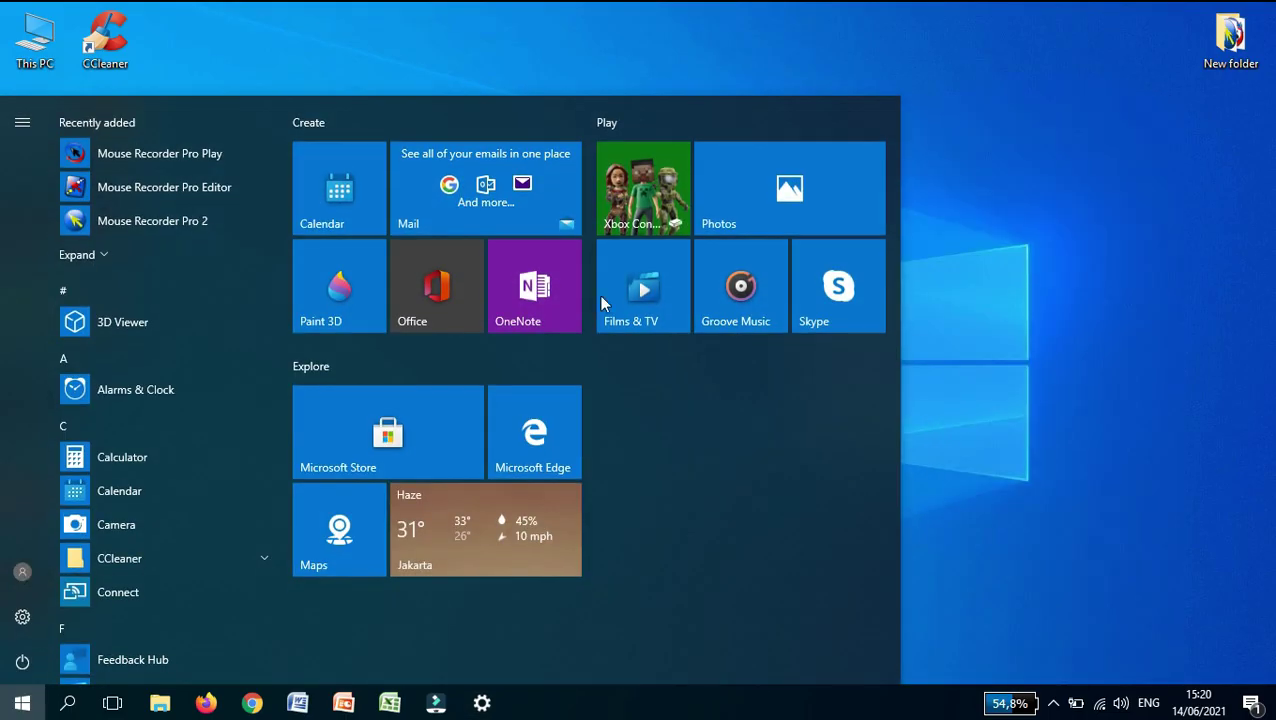
Restore Settings, turn Transparency effects off again, and compare the Start menu's appearance over the desktop
click(480, 703)
click(345, 362)
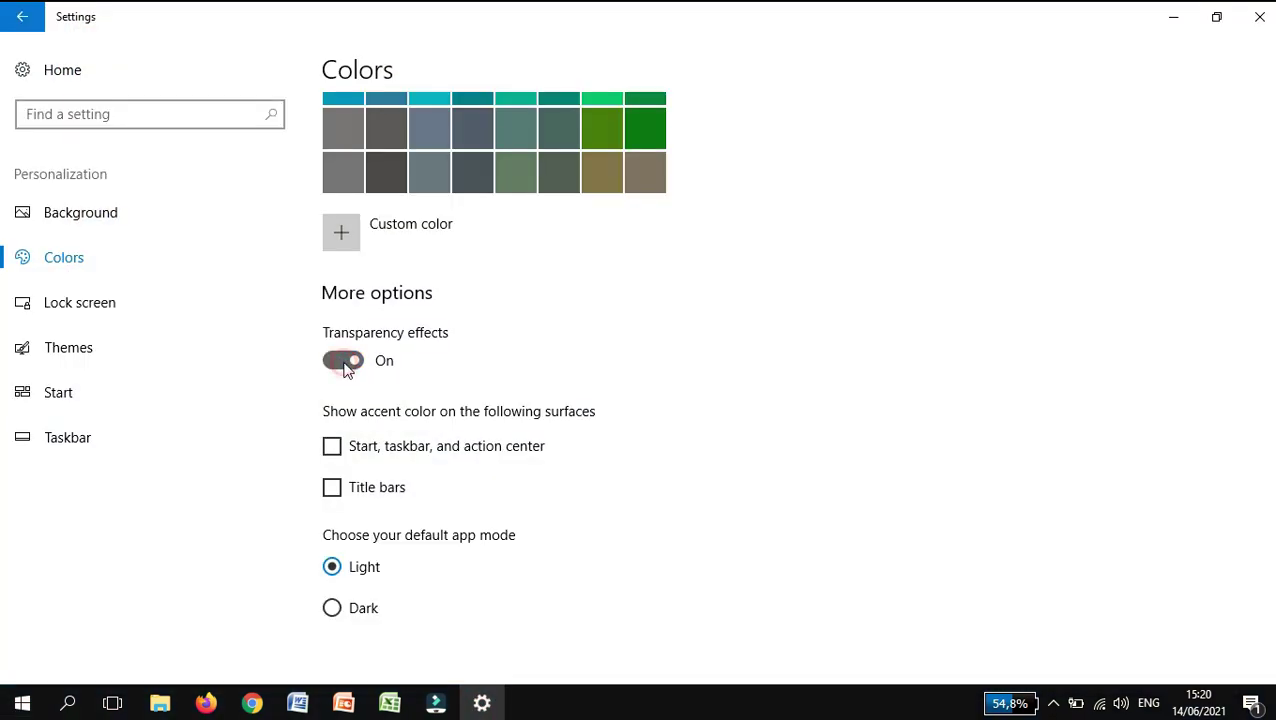
click(1175, 12)
click(22, 703)
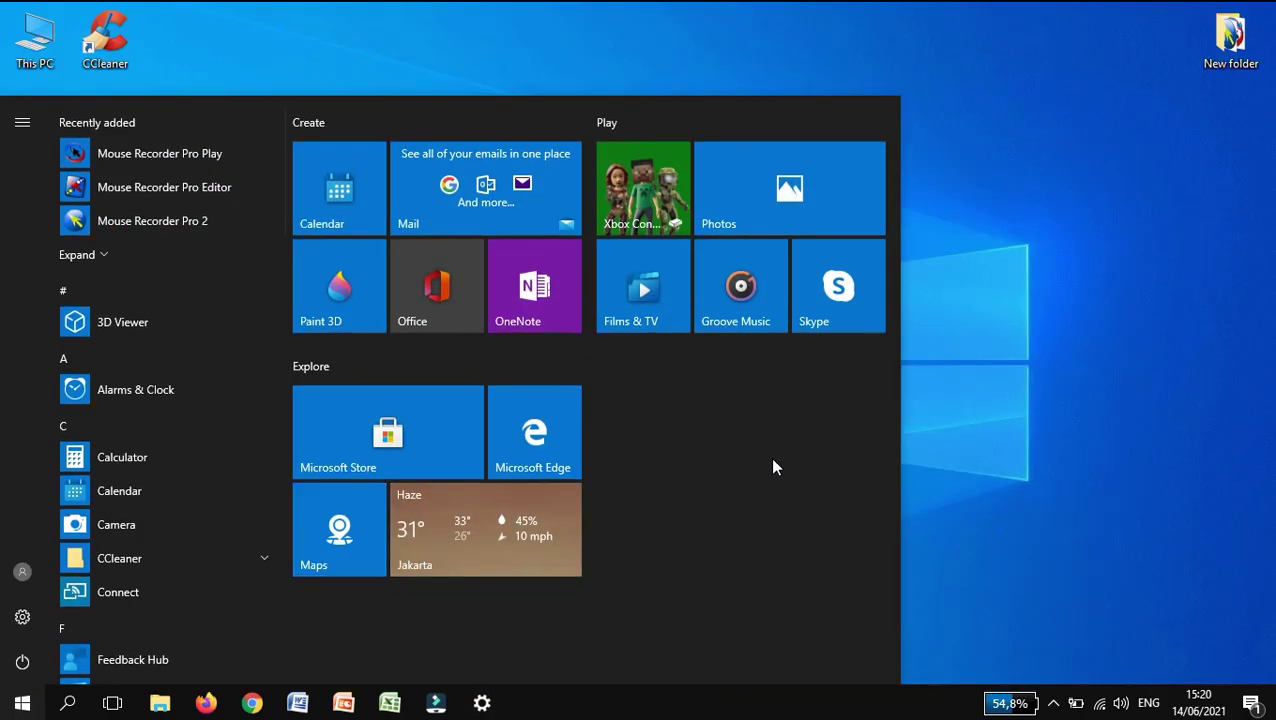
click(449, 33)
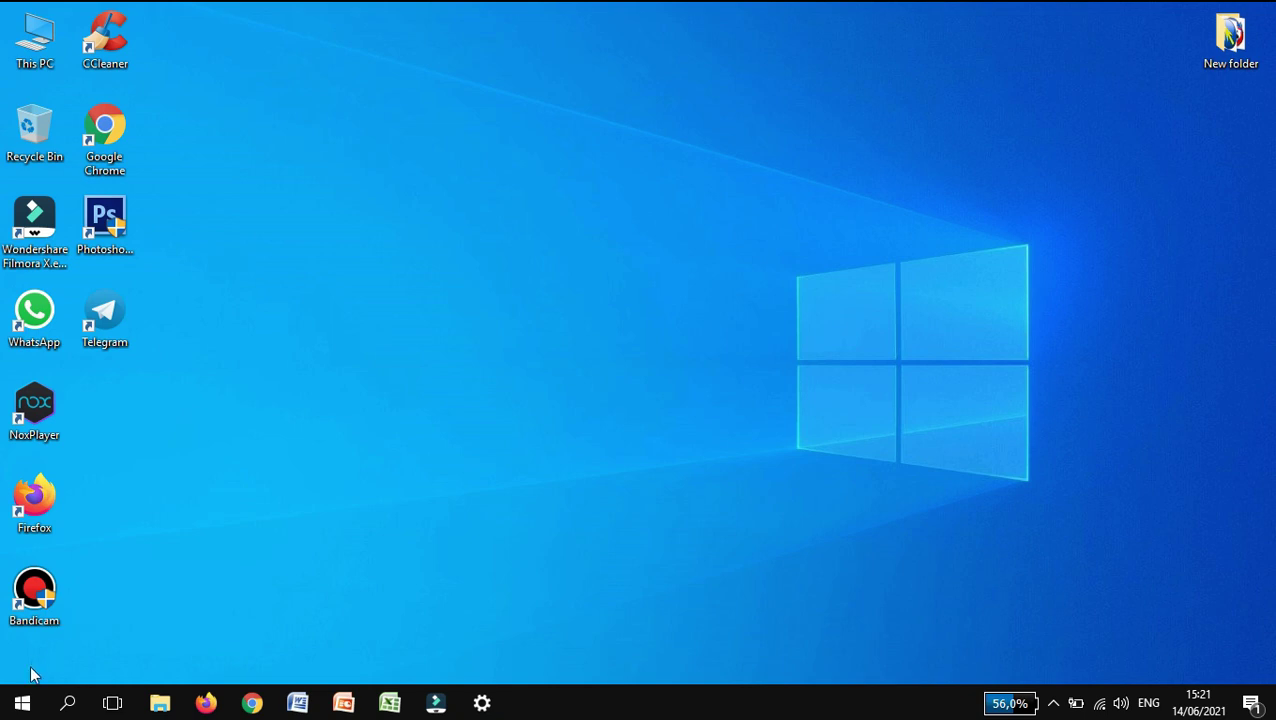
Find the advanced system settings and set the Performance Options visual effects to "Adjust for best performance"
click(22, 700)
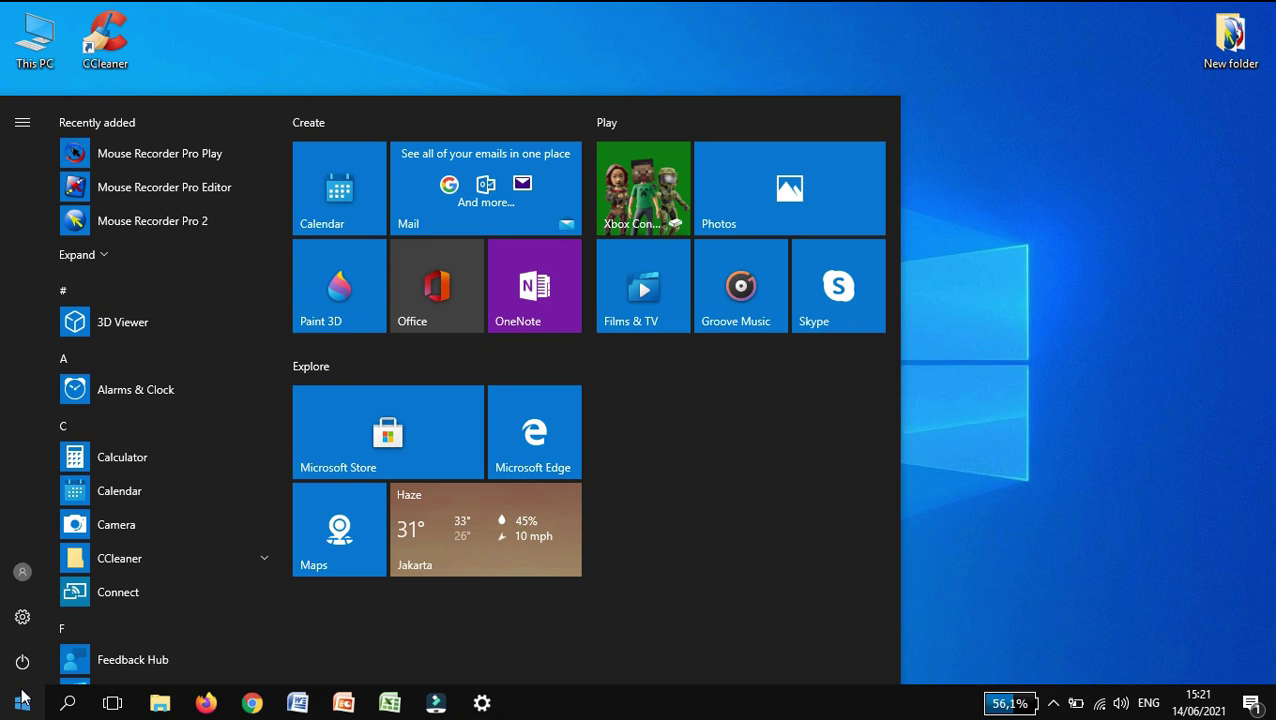
text(advan)
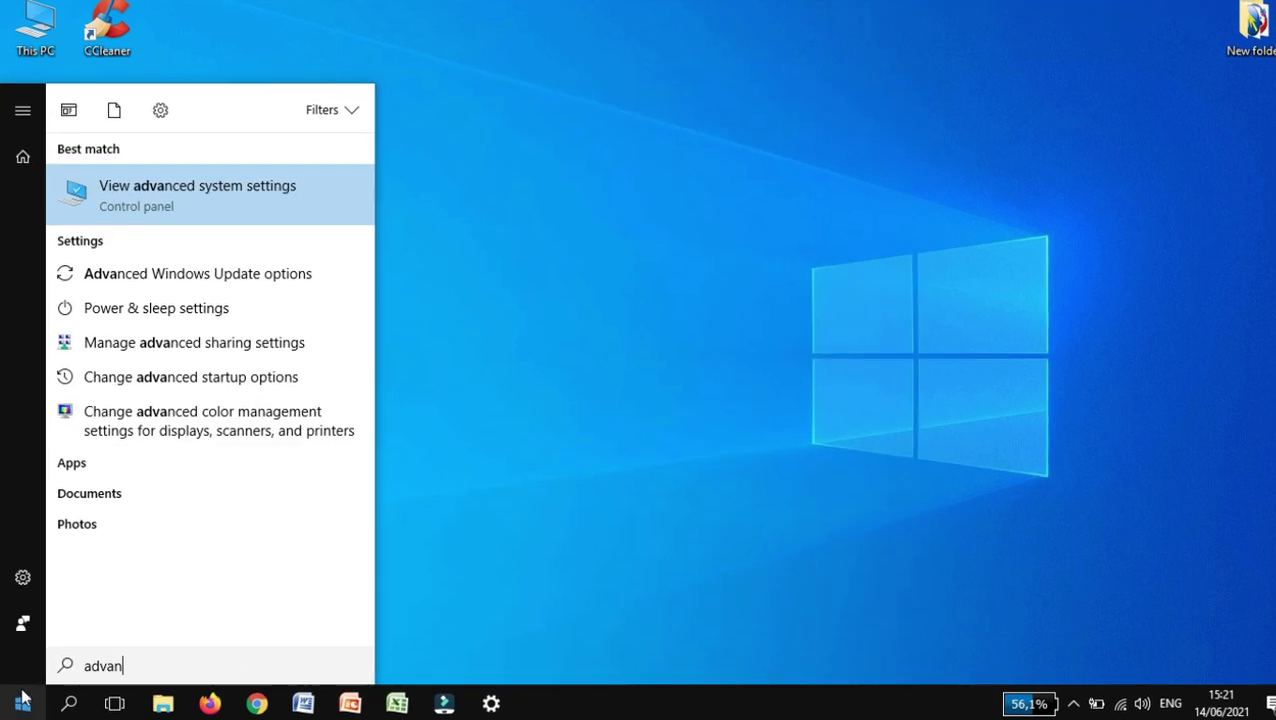
text(ce sy)
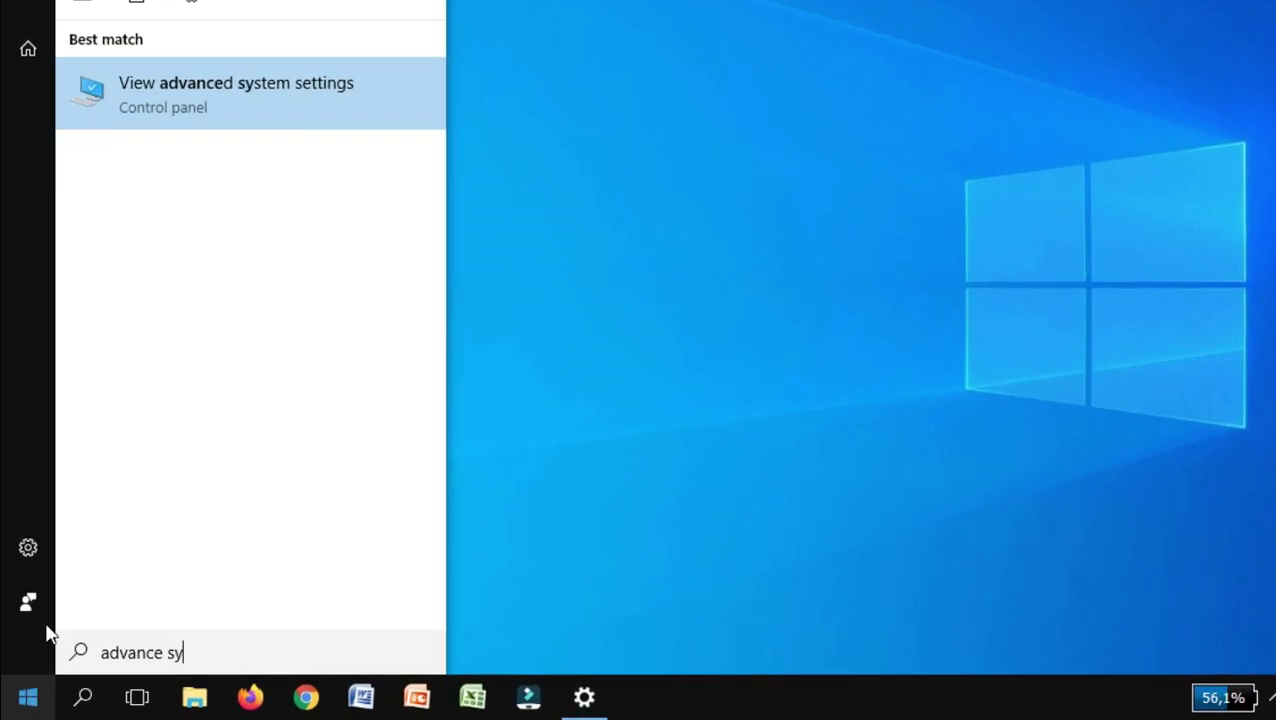
click(252, 101)
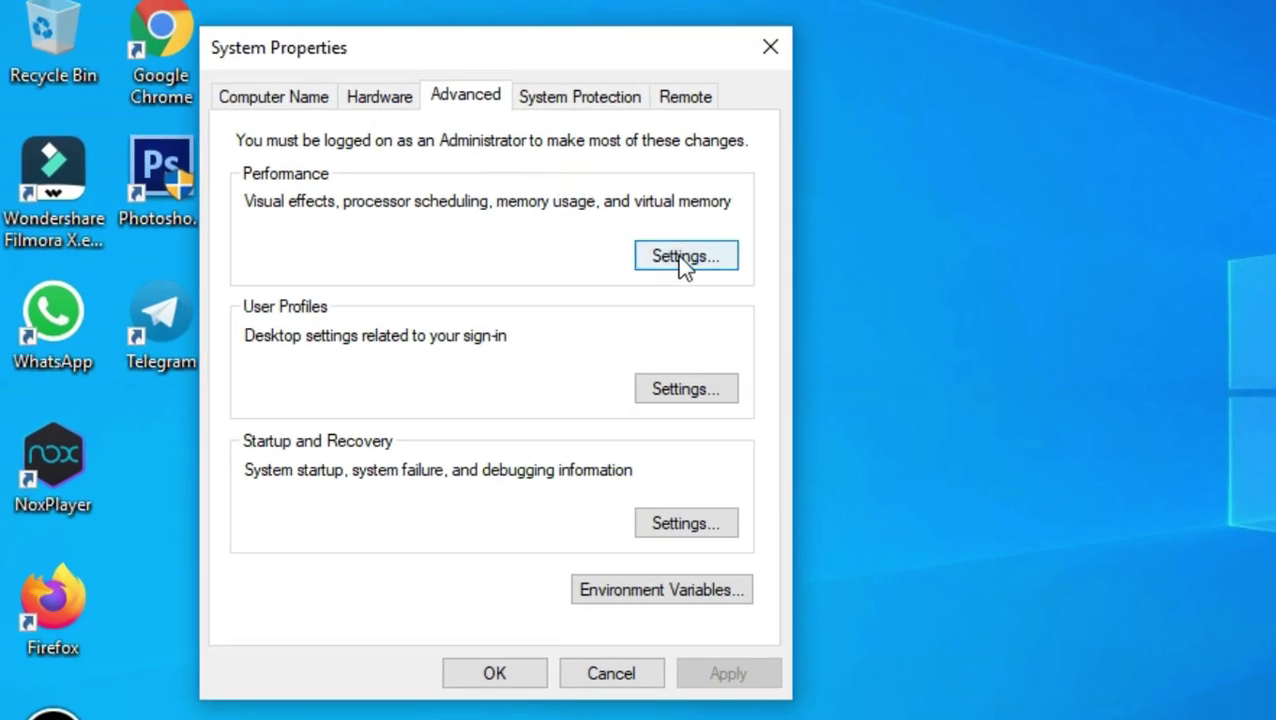
click(670, 253)
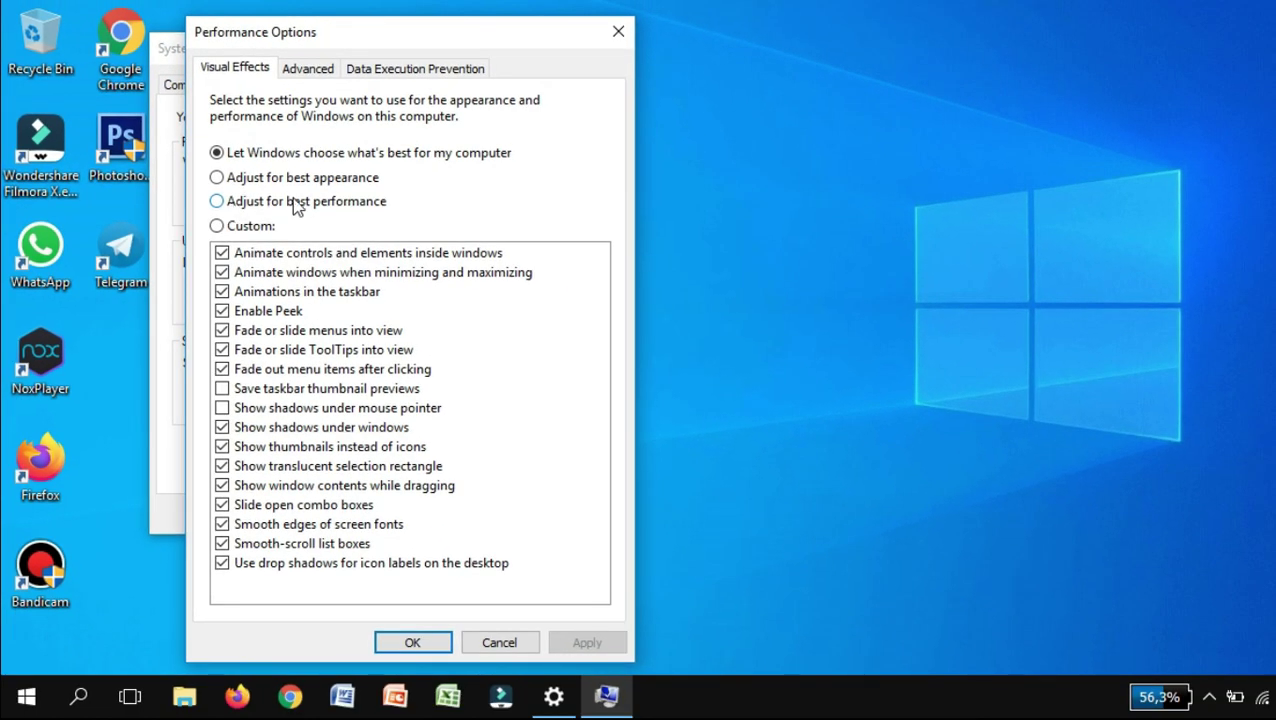
click(314, 203)
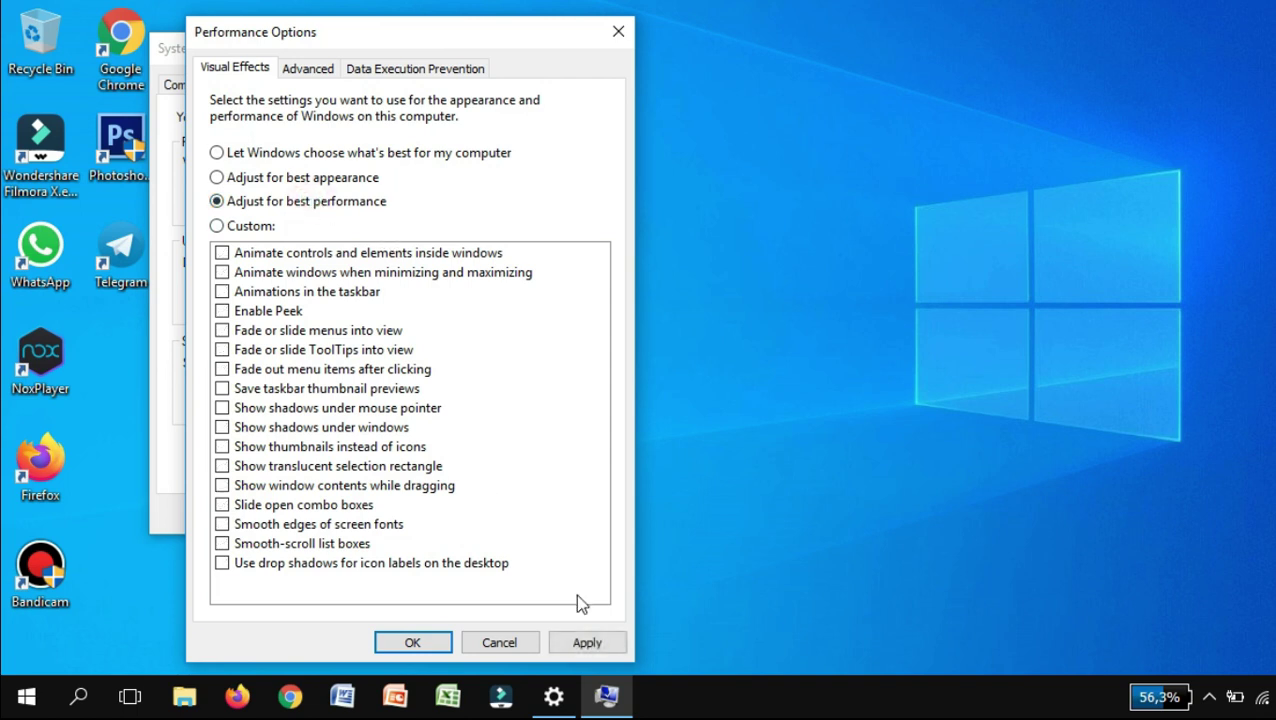
click(588, 643)
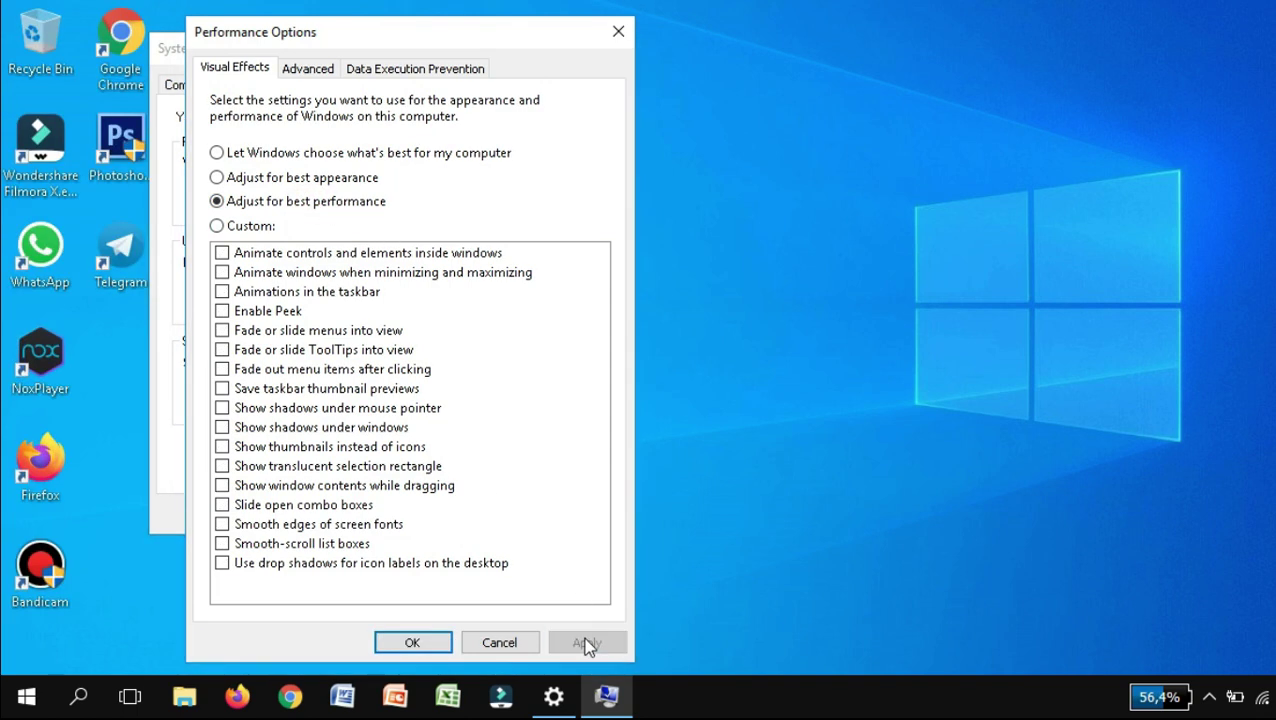
click(428, 643)
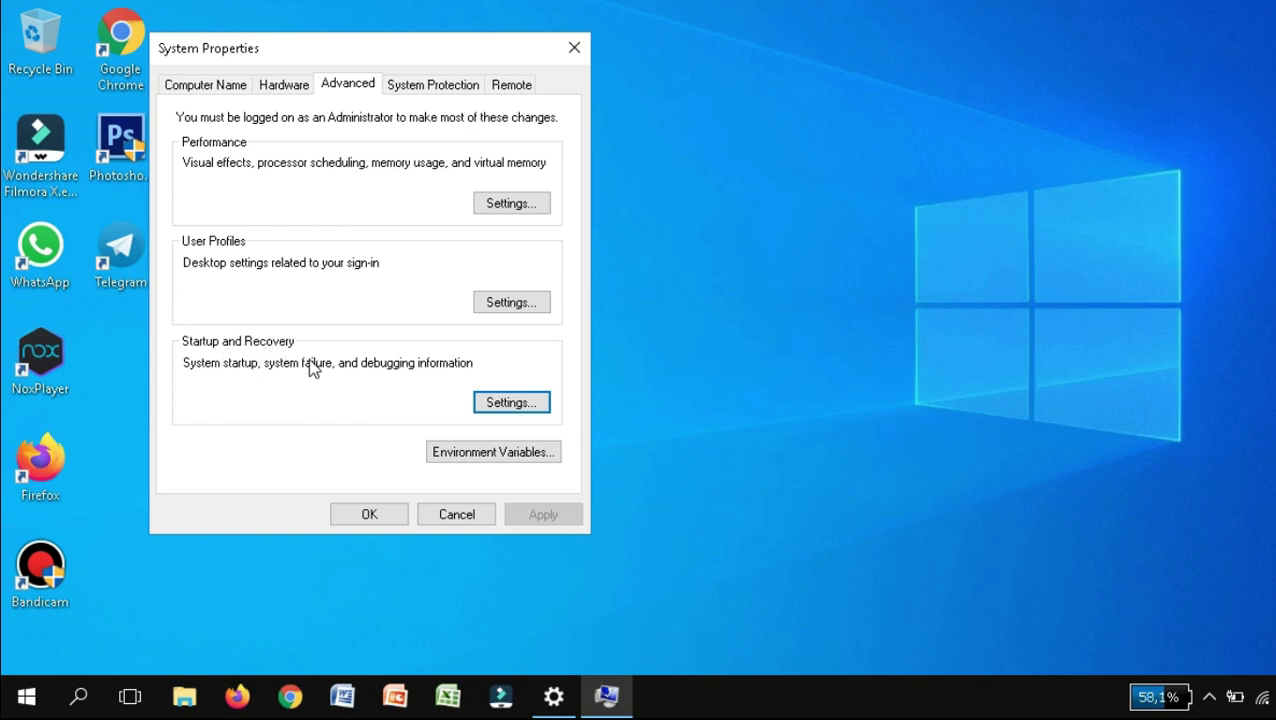
In Startup and Recovery, enable the time to display the list of operating systems at 10 seconds and close System Properties
click(512, 406)
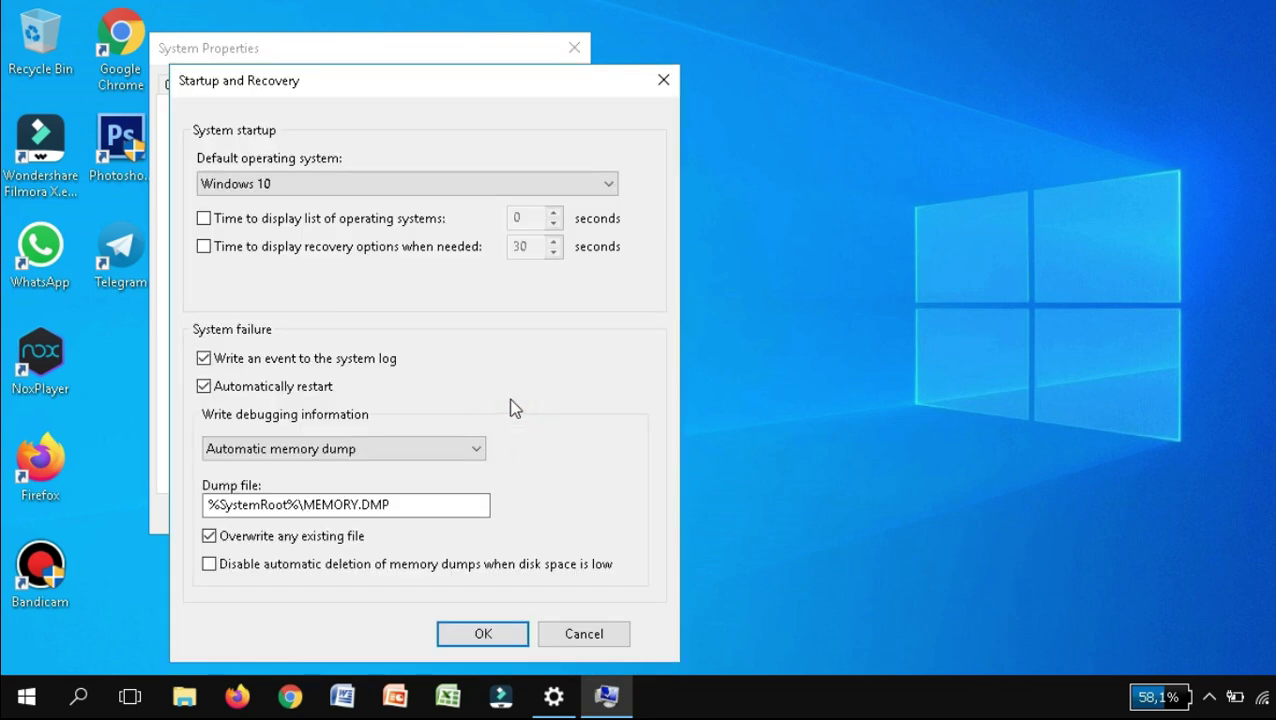
click(238, 228)
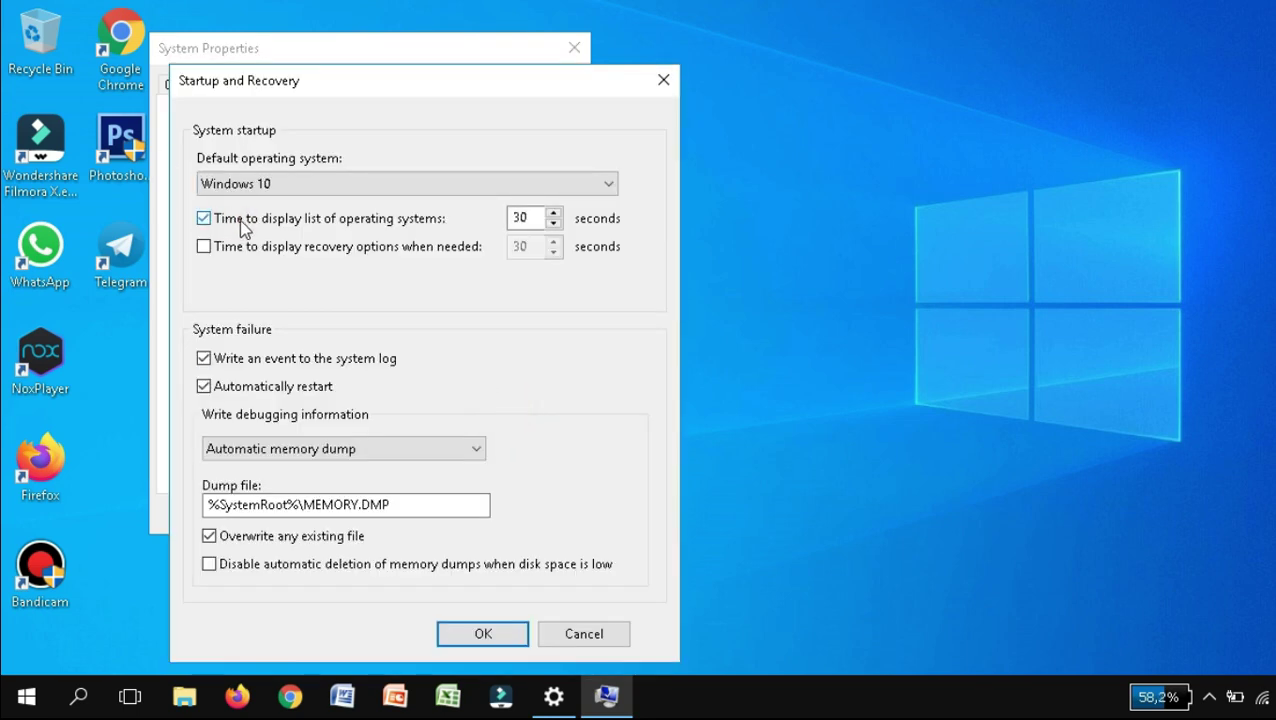
drag(527, 218, 489, 219)
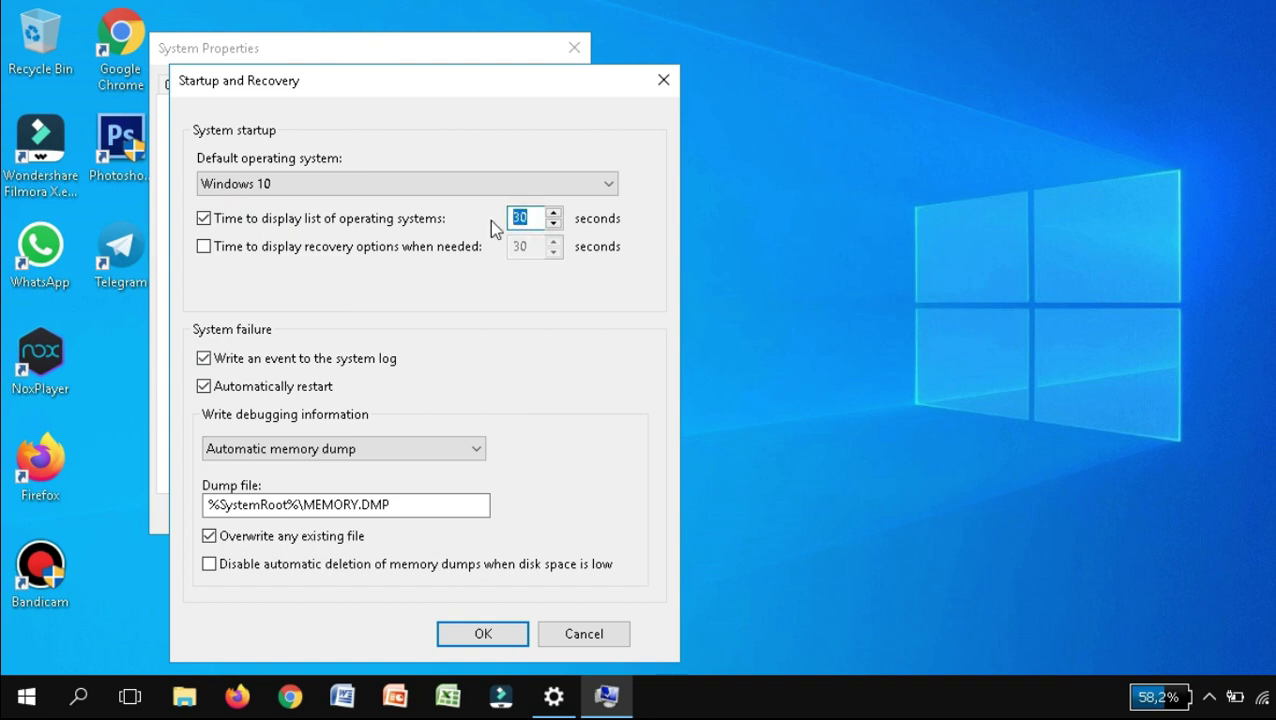
text(10)
click(484, 636)
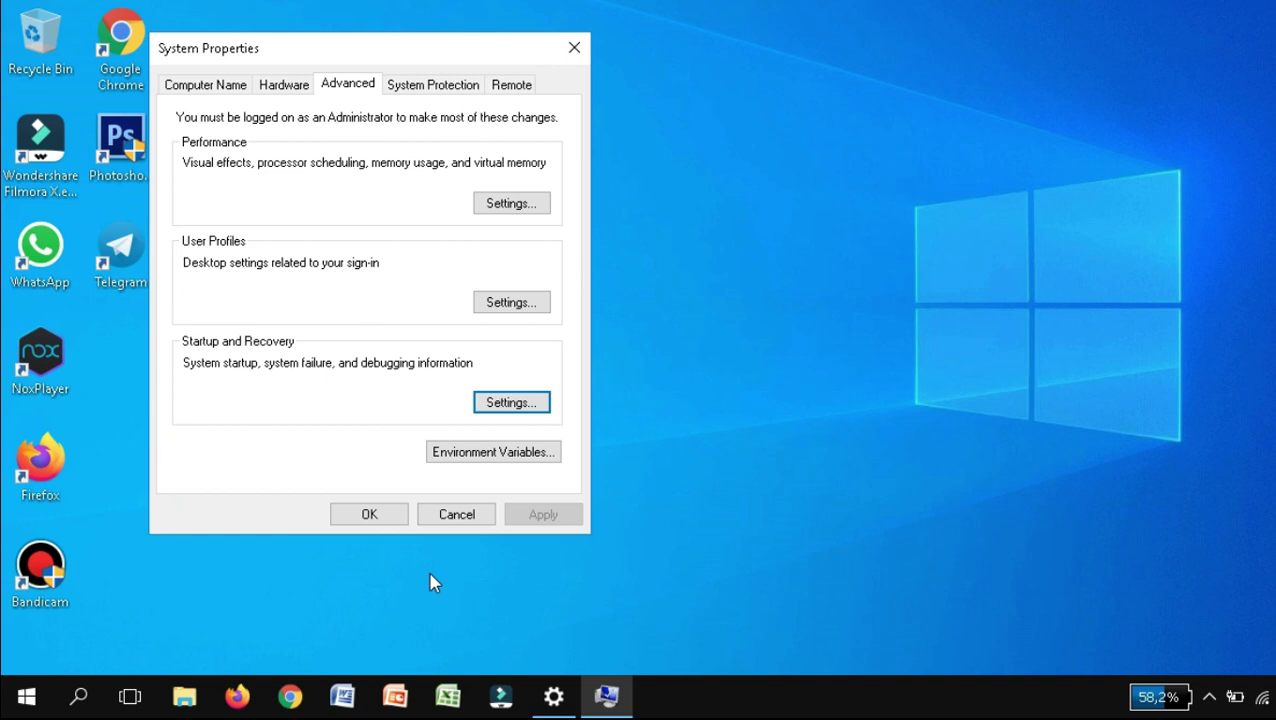
click(384, 526)
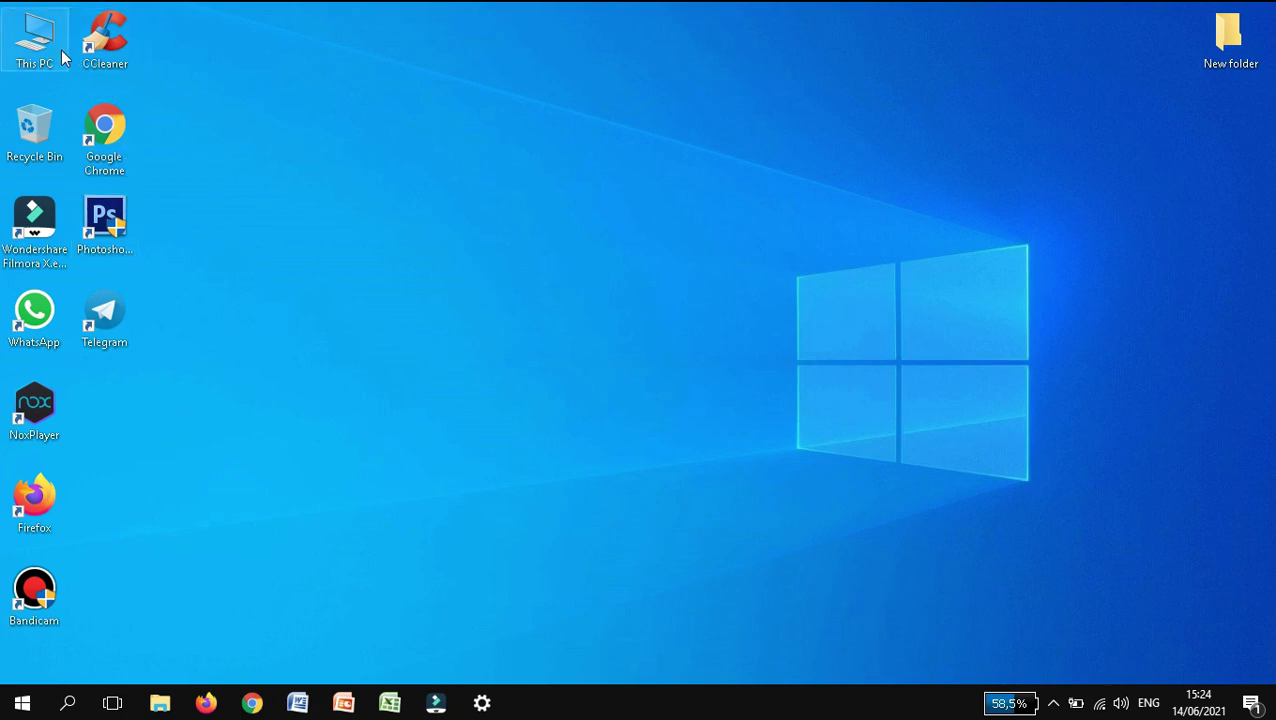
Open Disk Cleanup from the properties of Local Disk (C:) in This PC and review the files to delete
double_click(62, 58)
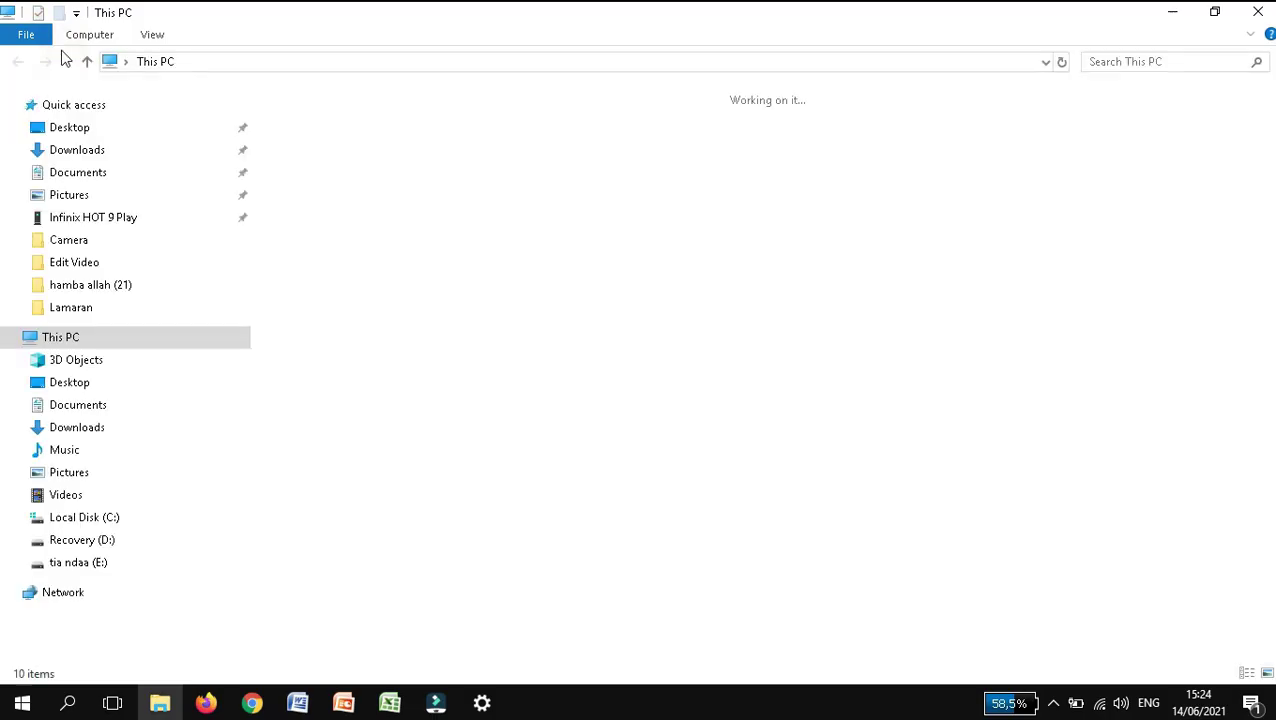
click(430, 276)
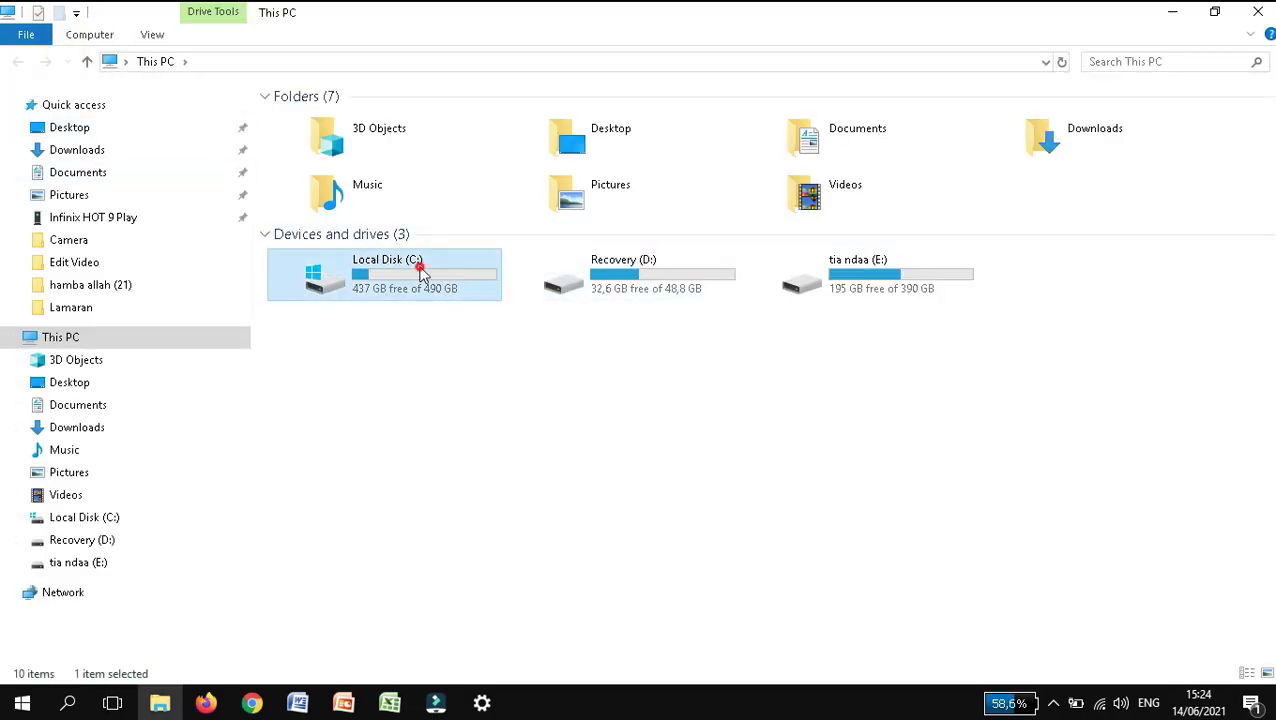
right_click(348, 268)
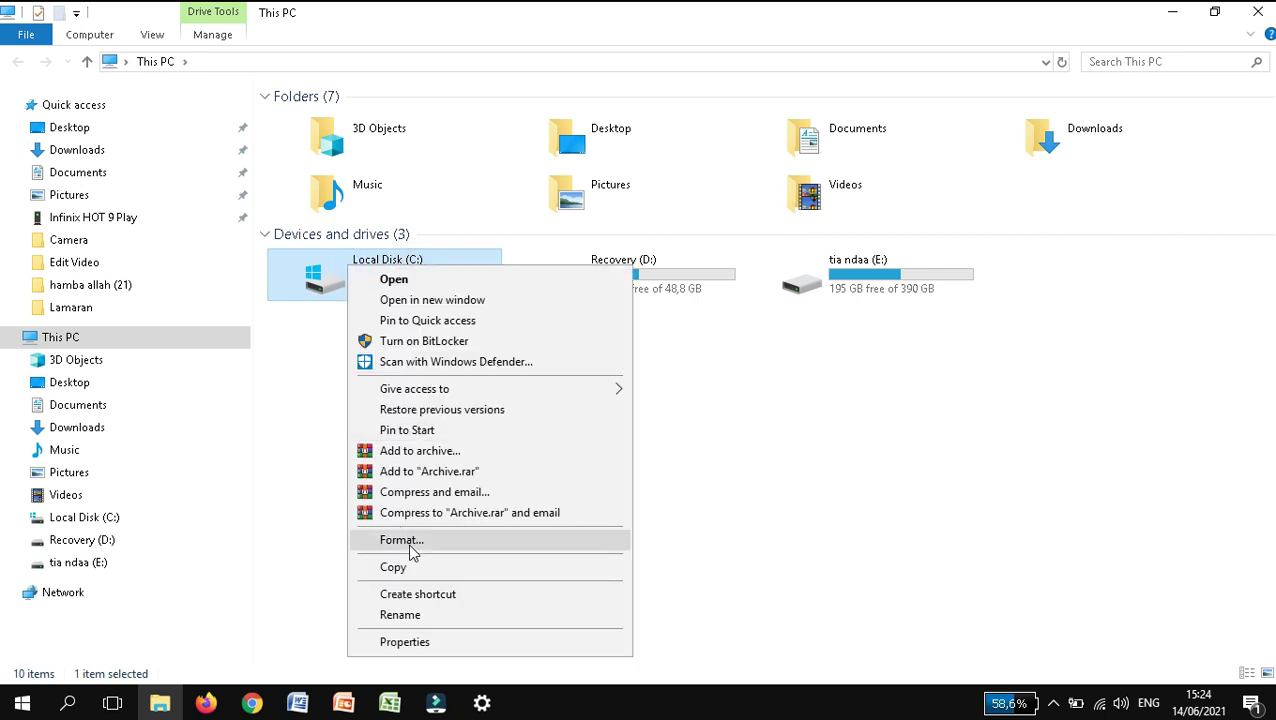
click(408, 642)
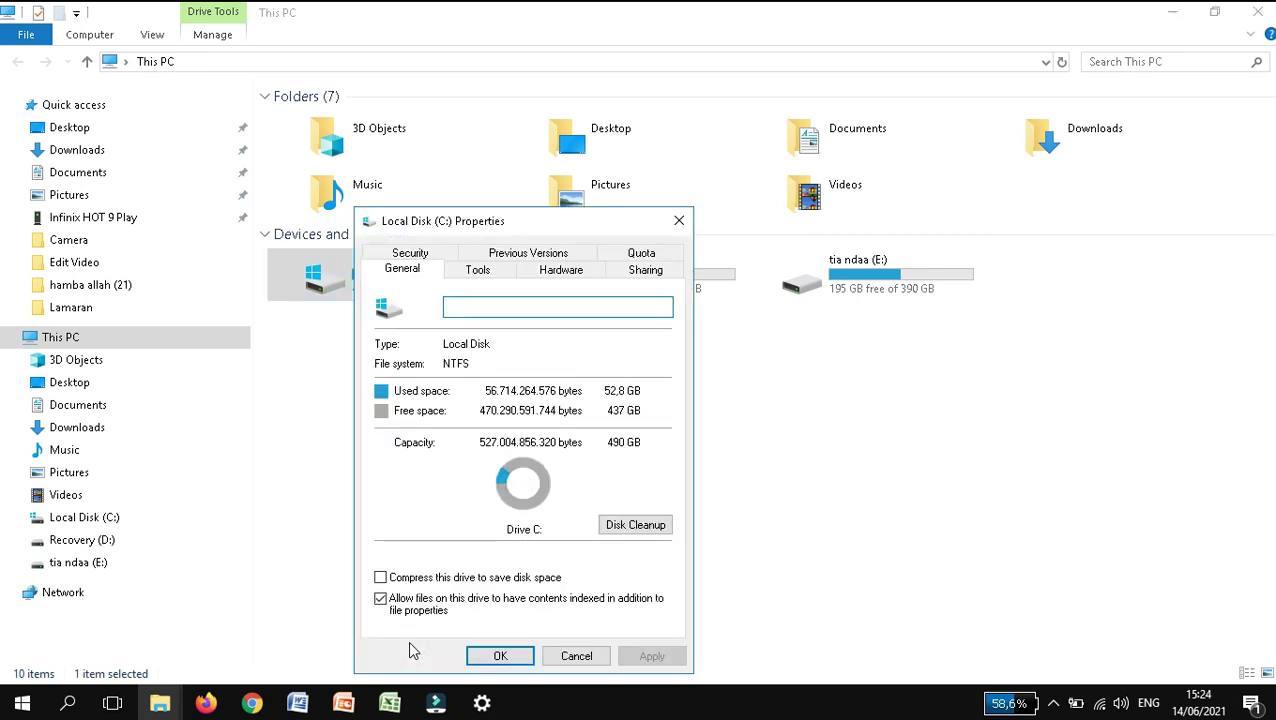
click(633, 527)
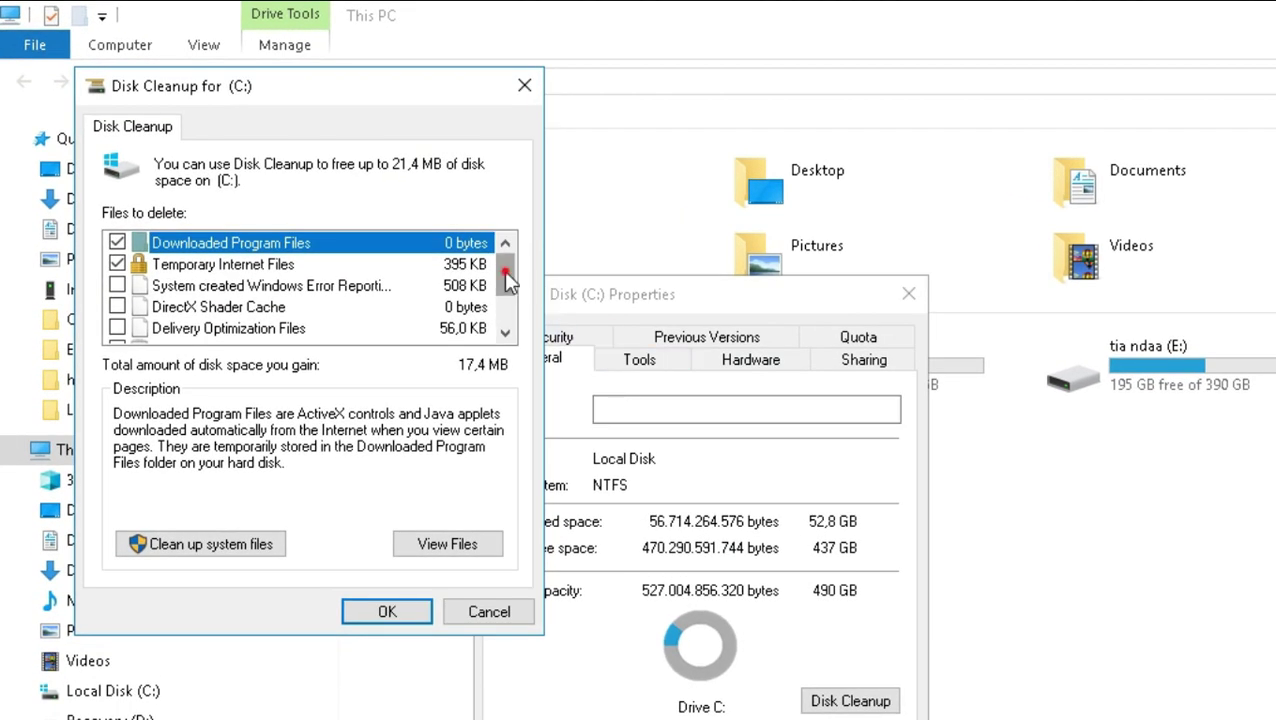
drag(505, 271, 505, 306)
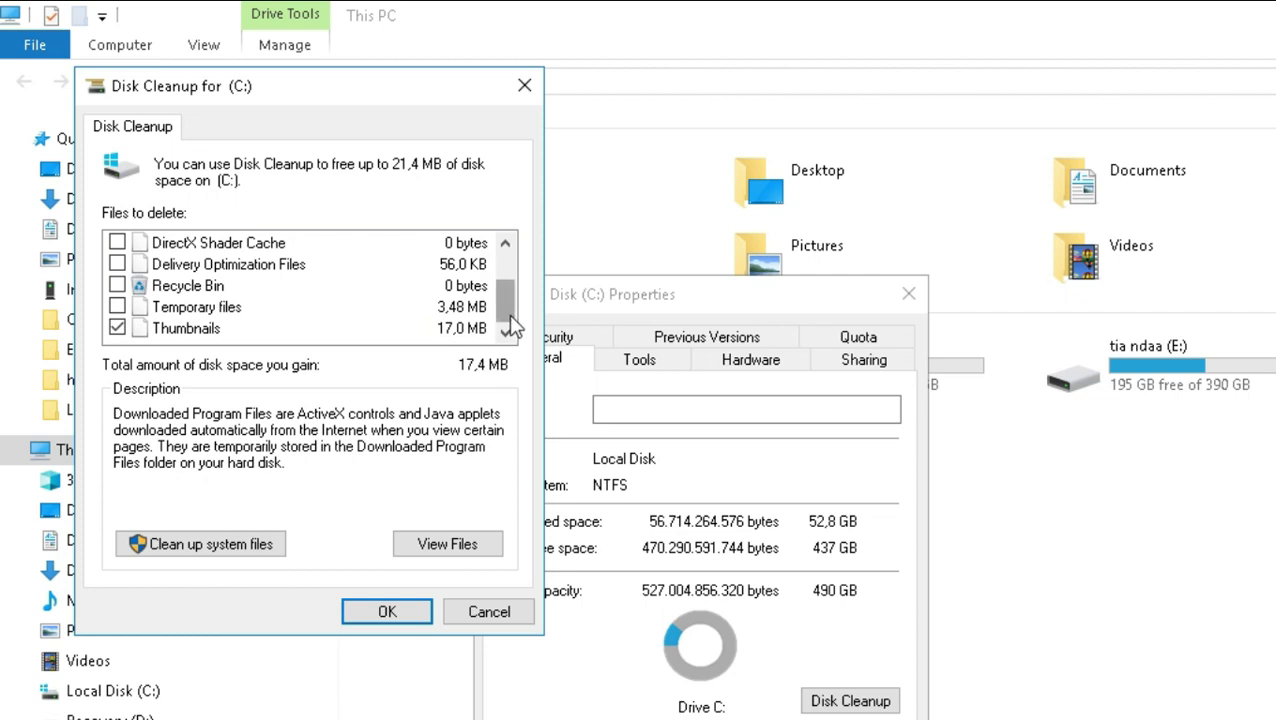
drag(512, 325, 460, 362)
drag(507, 300, 505, 268)
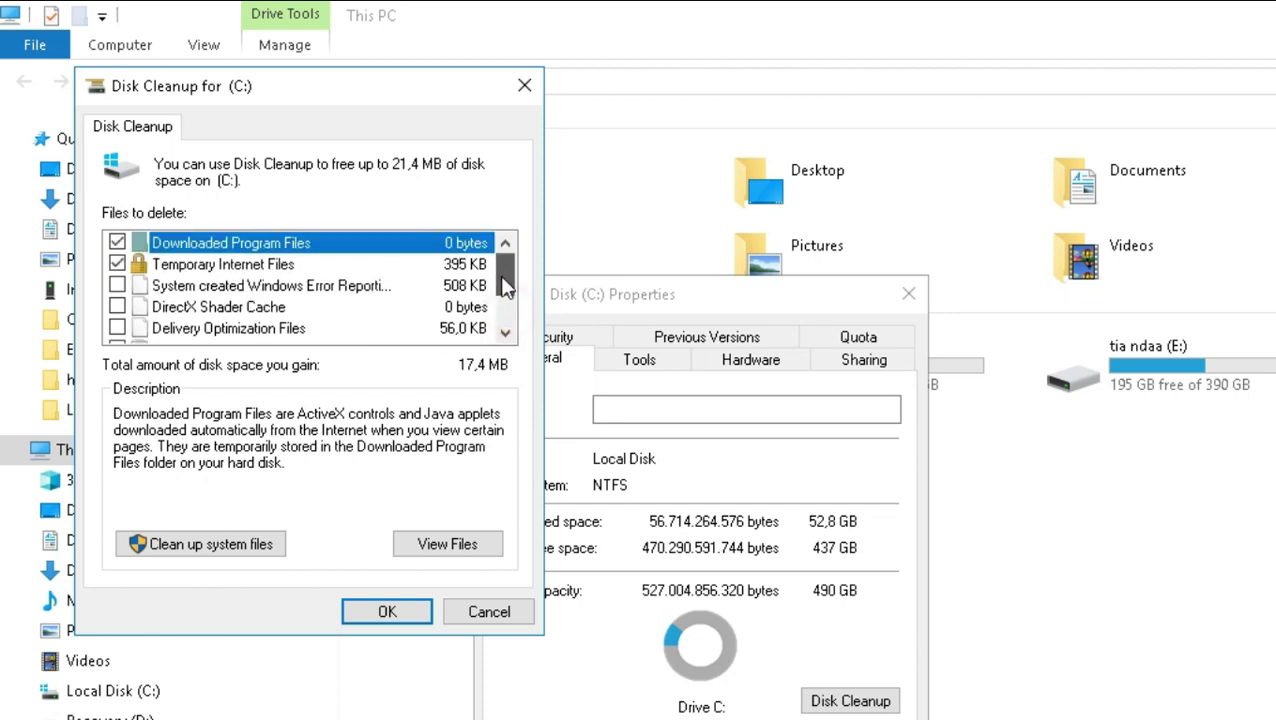
Include Windows Error Reporting files, DirectX Shader Cache, Delivery Optimization Files, Recycle Bin and Temporary files in the cleanup
click(117, 285)
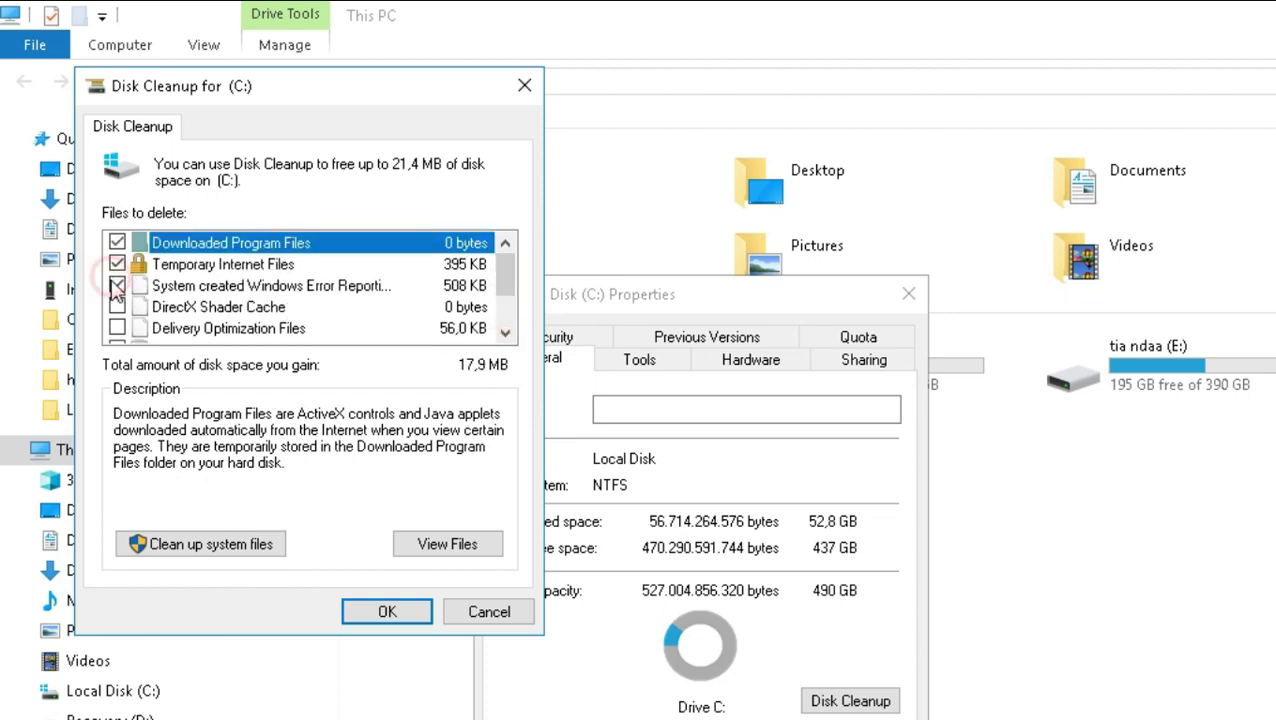
click(117, 307)
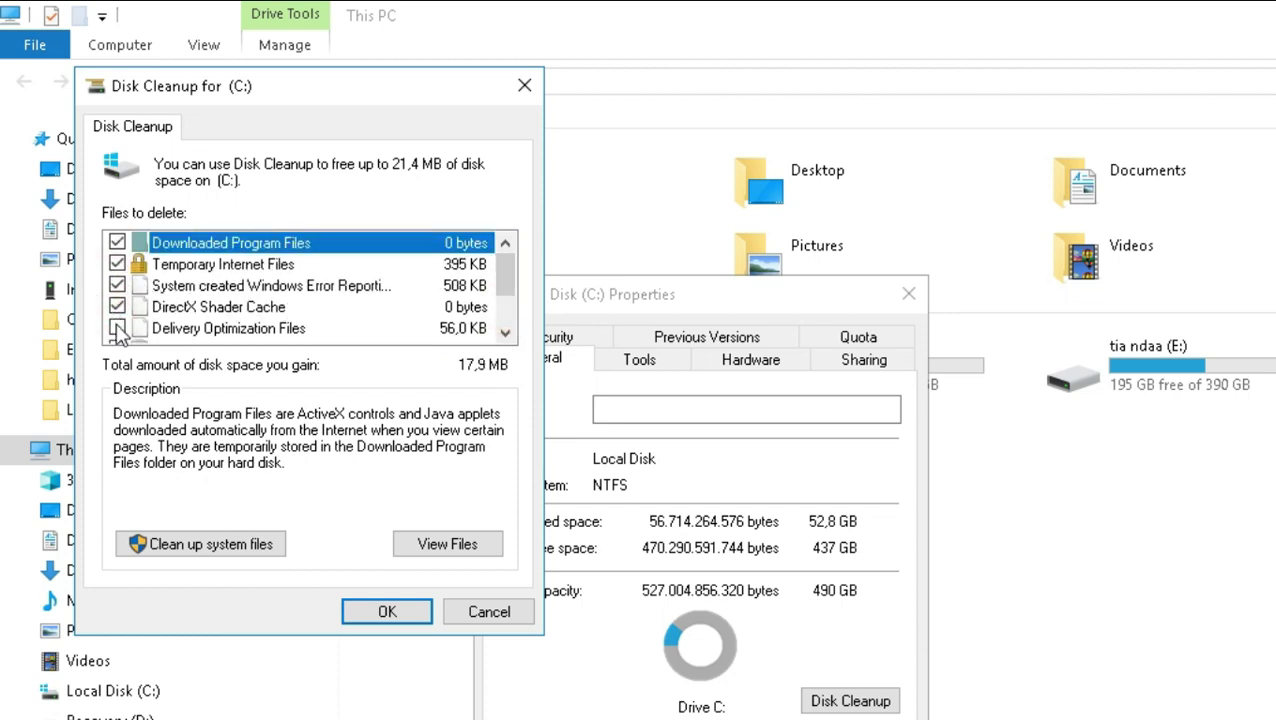
click(117, 328)
drag(507, 278, 507, 300)
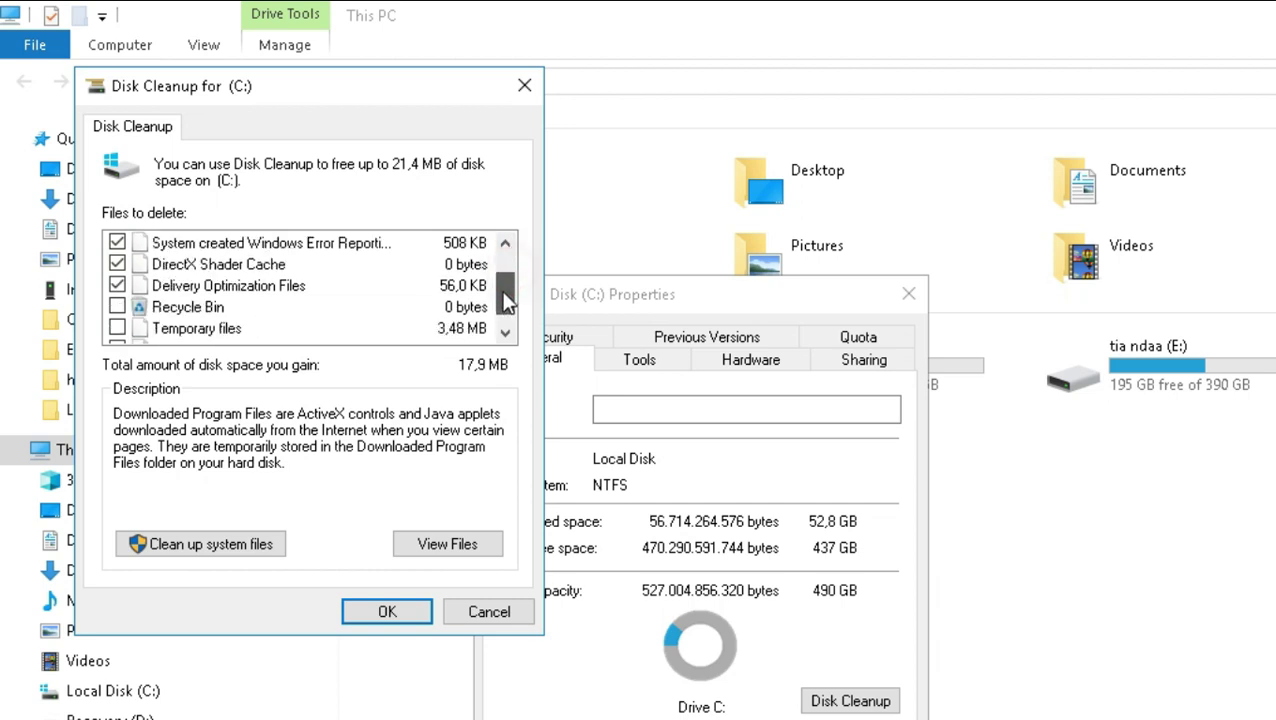
click(117, 307)
click(117, 328)
scroll(120, 335, down, 1)
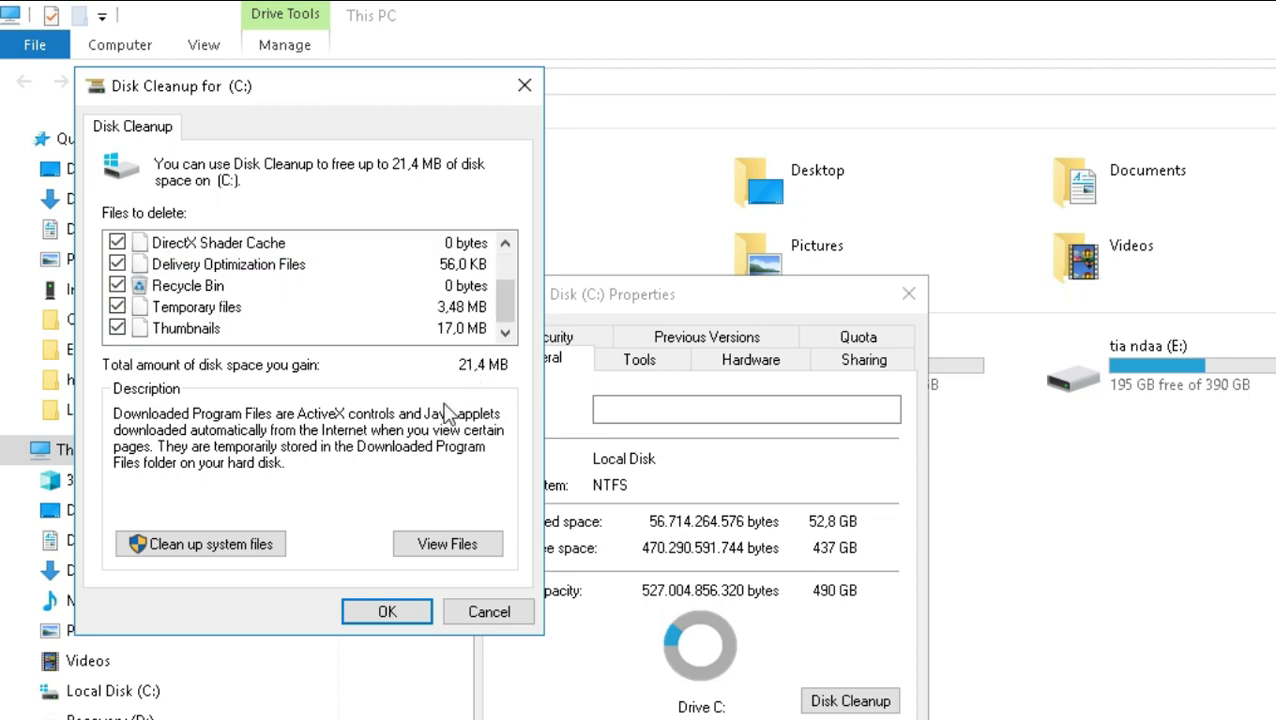
Permanently delete the selected cleanup files, and close the drive properties and This PC windows
click(370, 612)
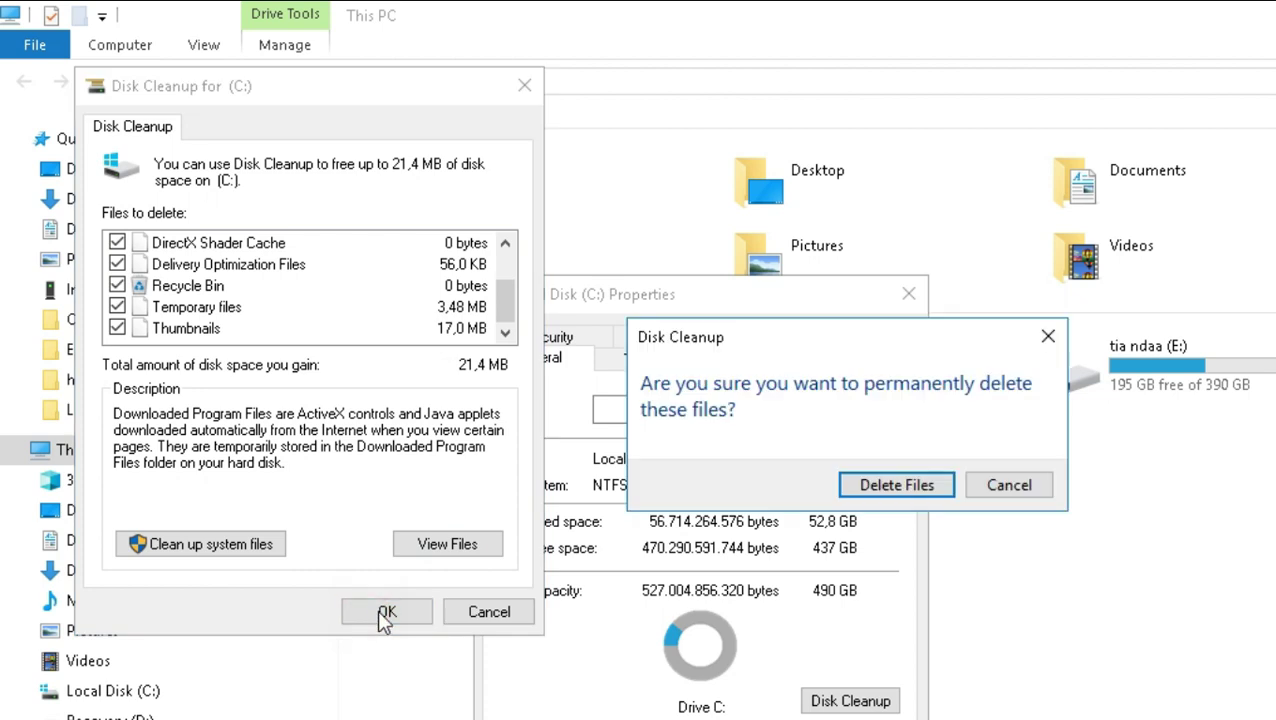
click(920, 490)
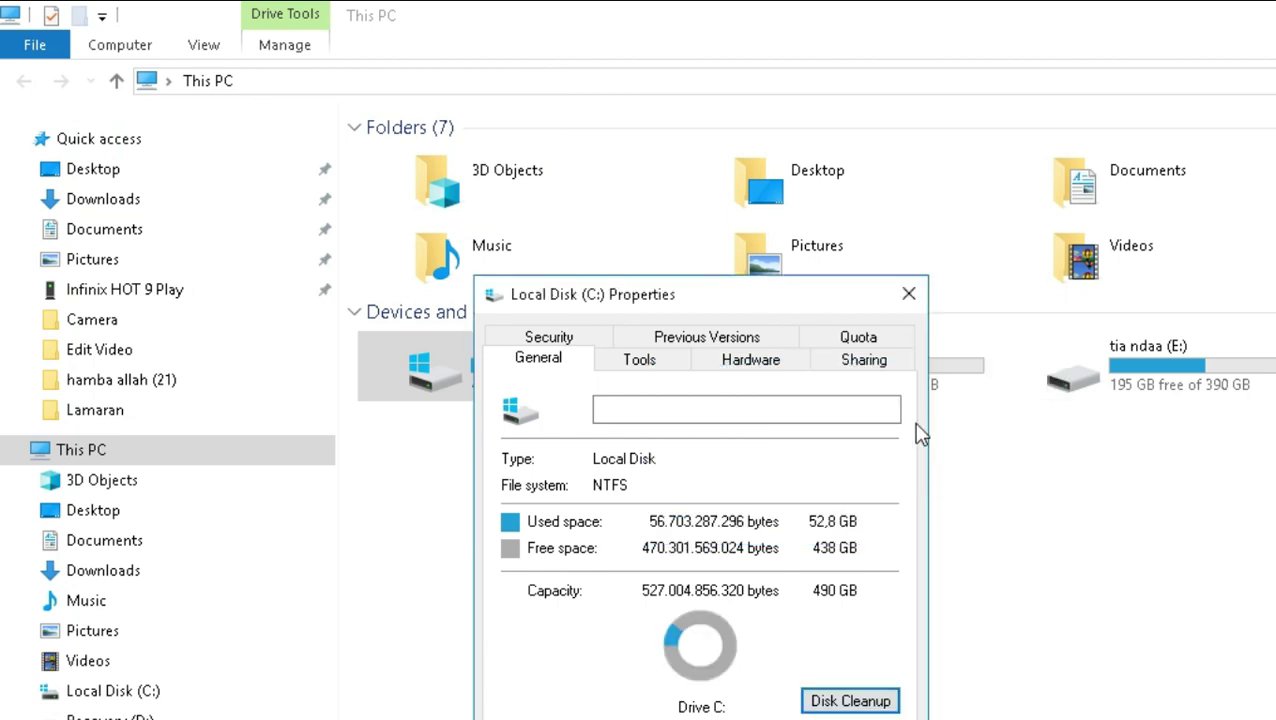
click(908, 296)
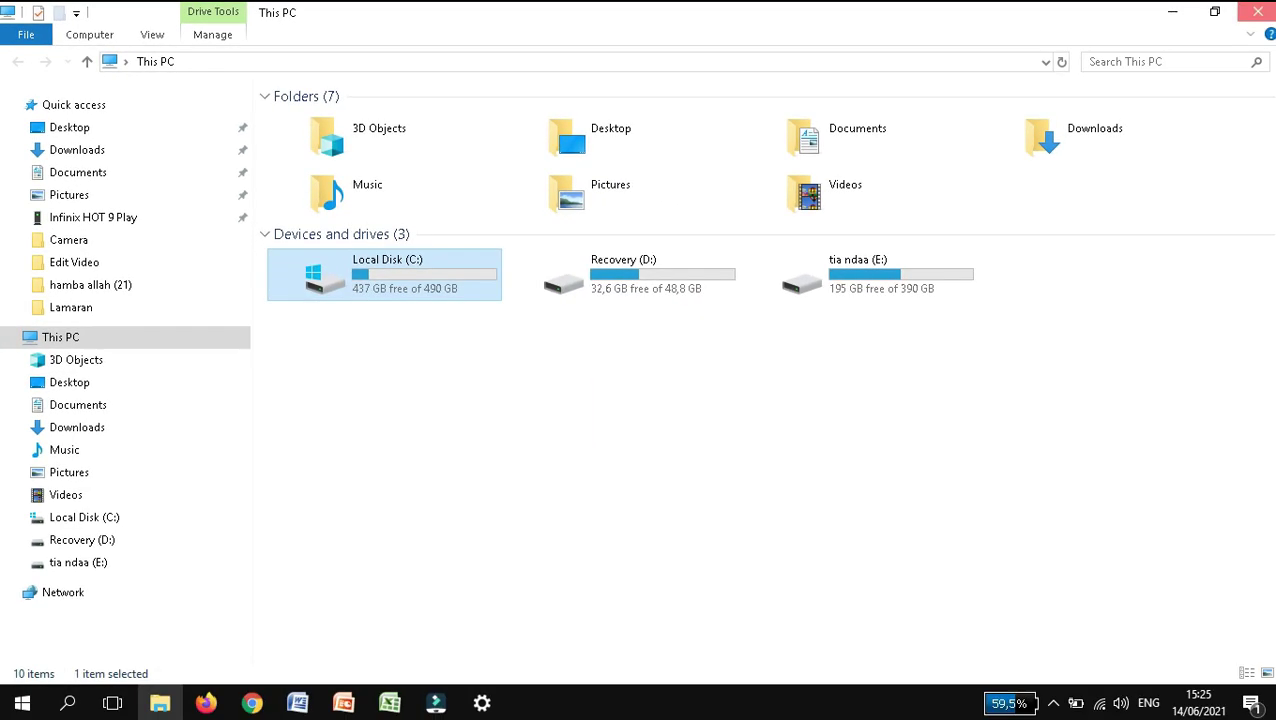
click(1266, 8)
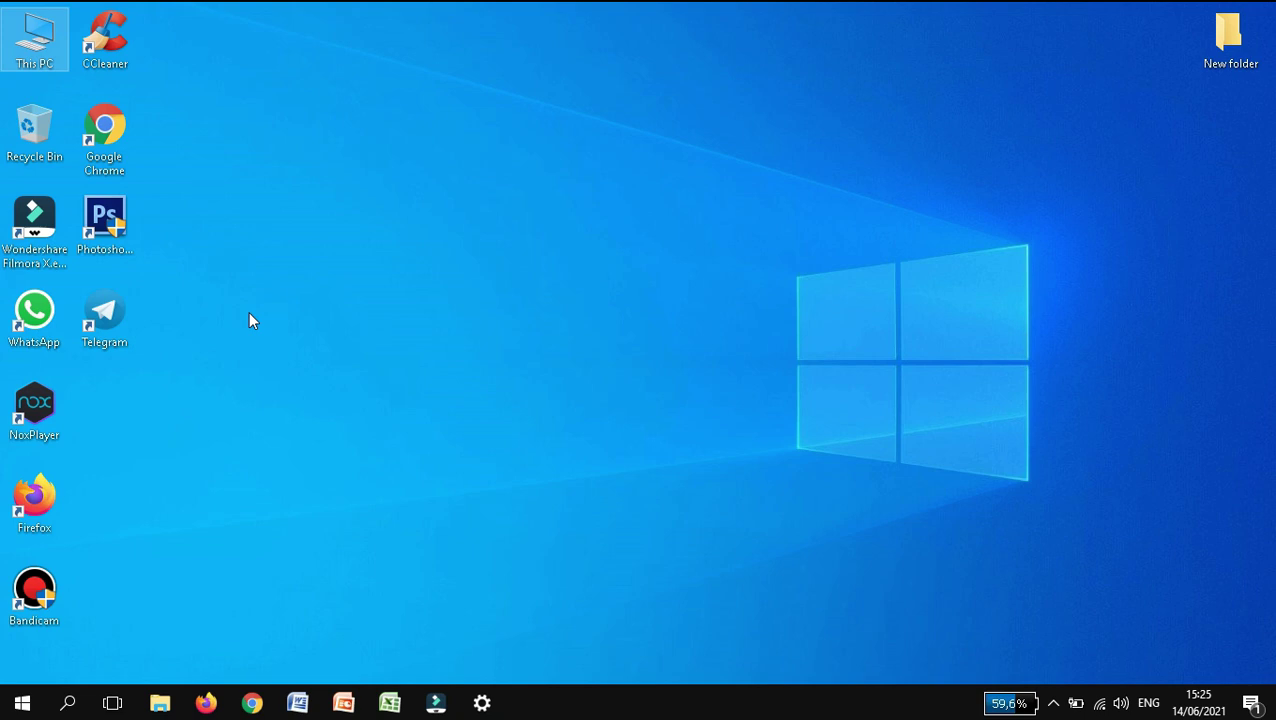
Open the Background apps page in the Windows privacy settings and look through the apps allowed to run in the background
click(22, 703)
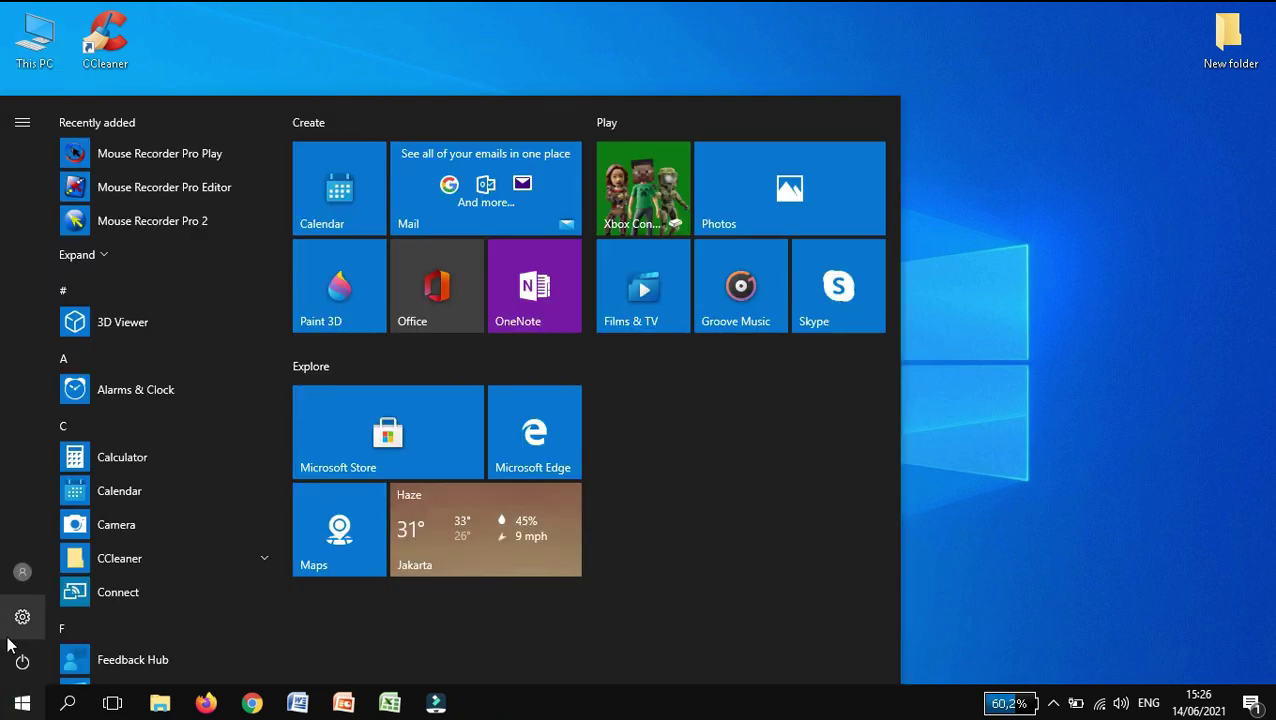
click(24, 618)
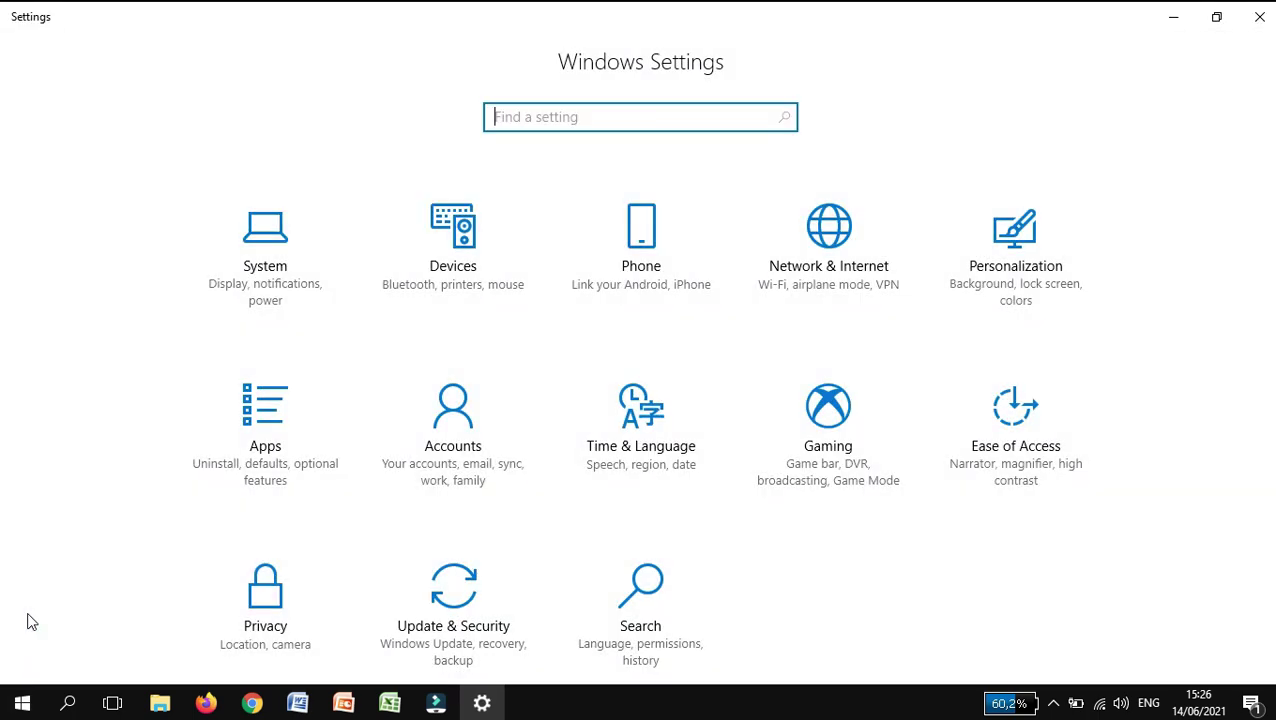
click(268, 620)
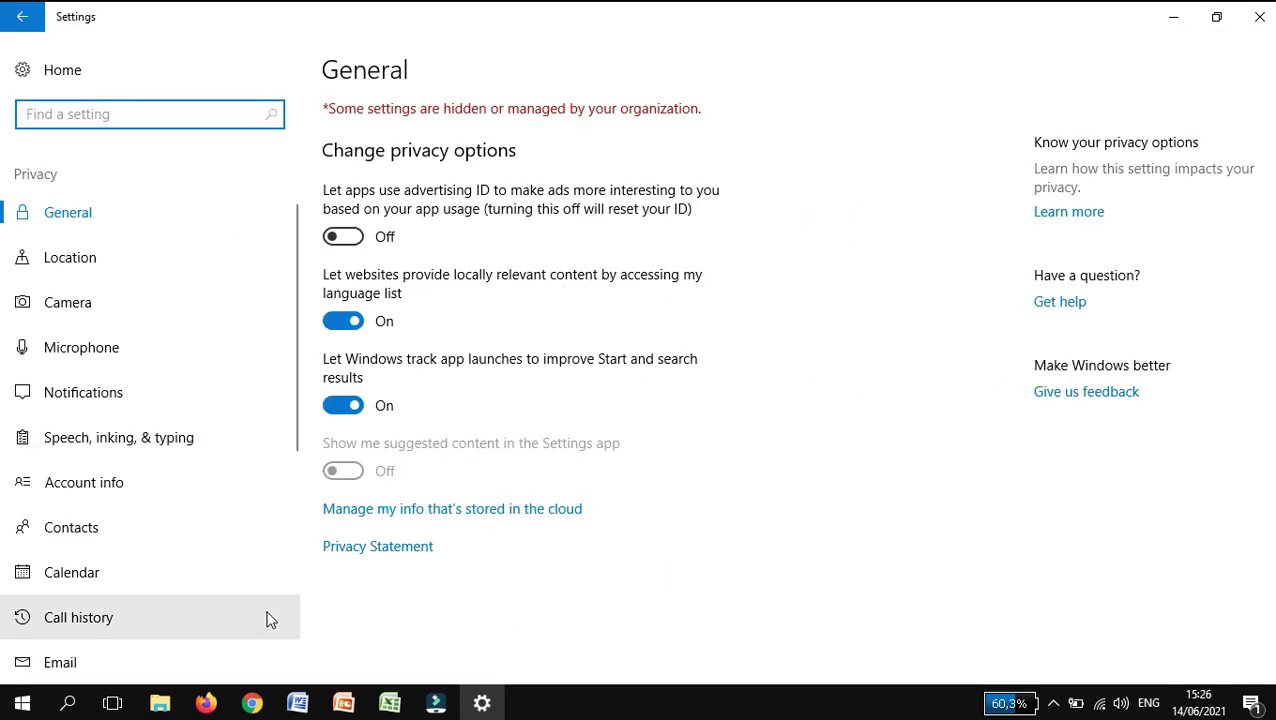
scroll(177, 618, down, 5)
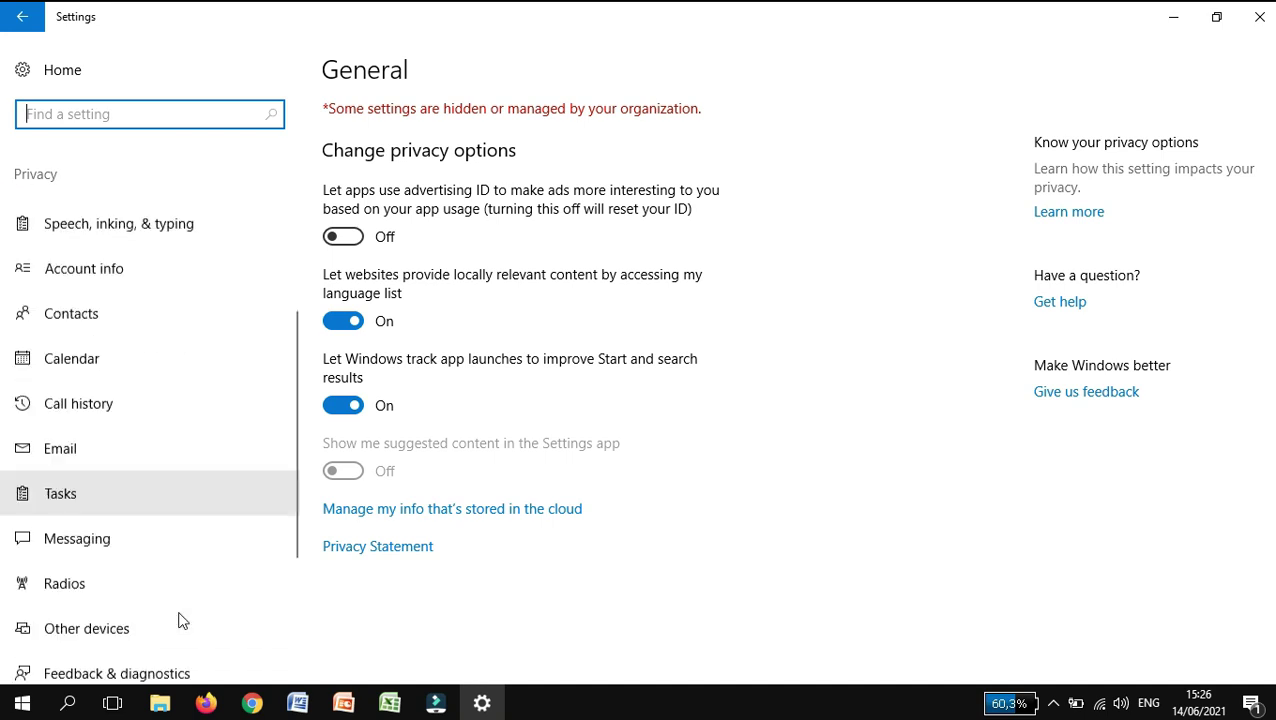
scroll(178, 616, down, 2)
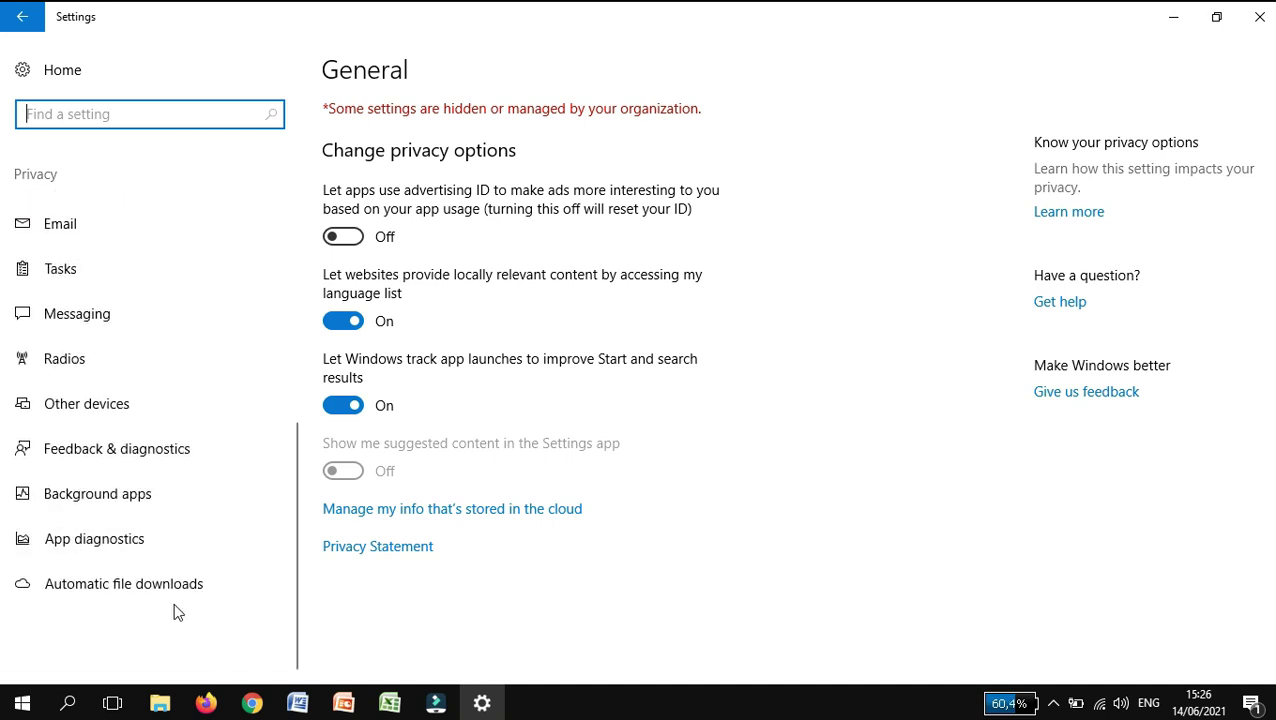
click(145, 498)
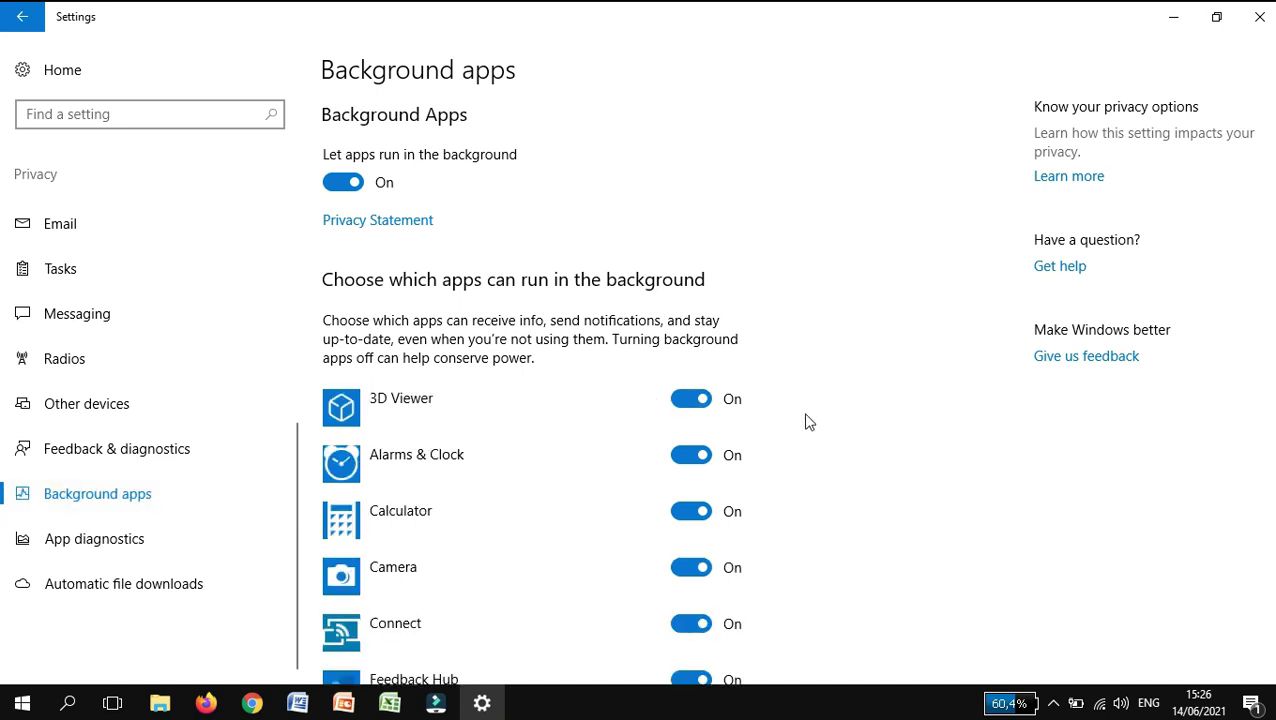
scroll(808, 421, down, 3)
scroll(808, 421, down, 9)
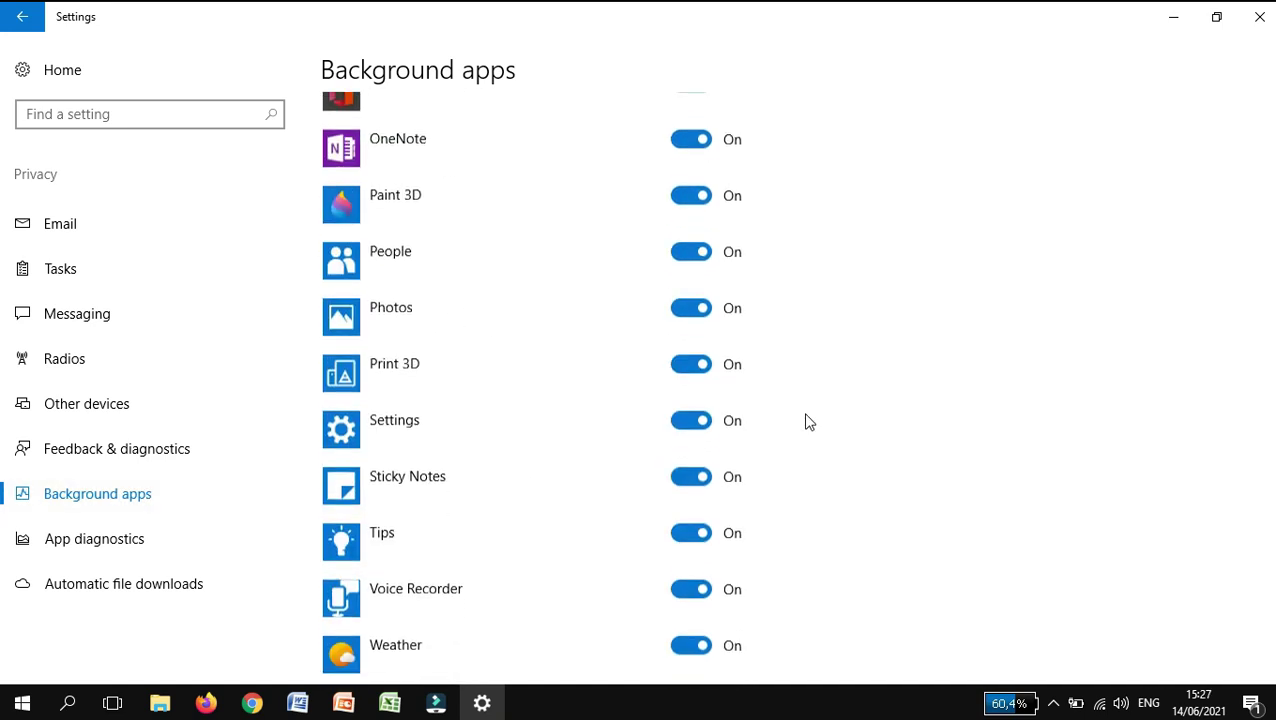
Stop all apps from running in the background, check the app list, and close the Settings window
scroll(808, 421, up, 10)
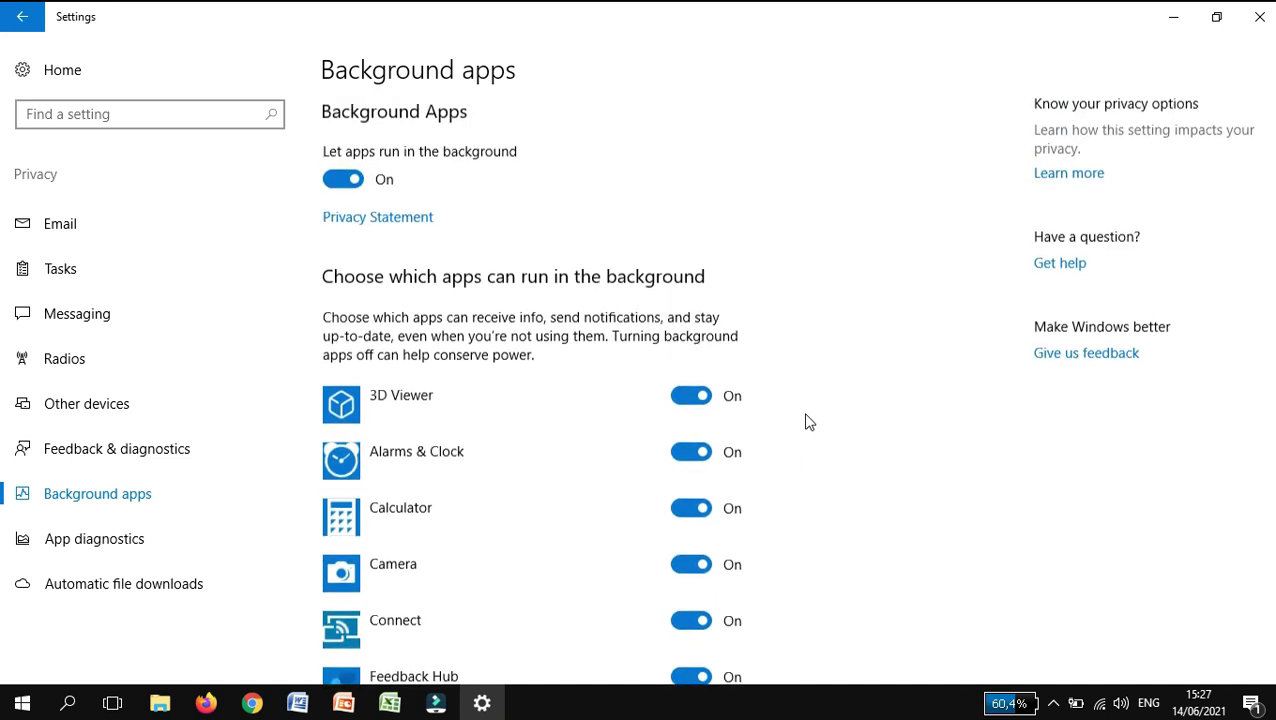
scroll(808, 421, down, 2)
scroll(808, 421, down, 5)
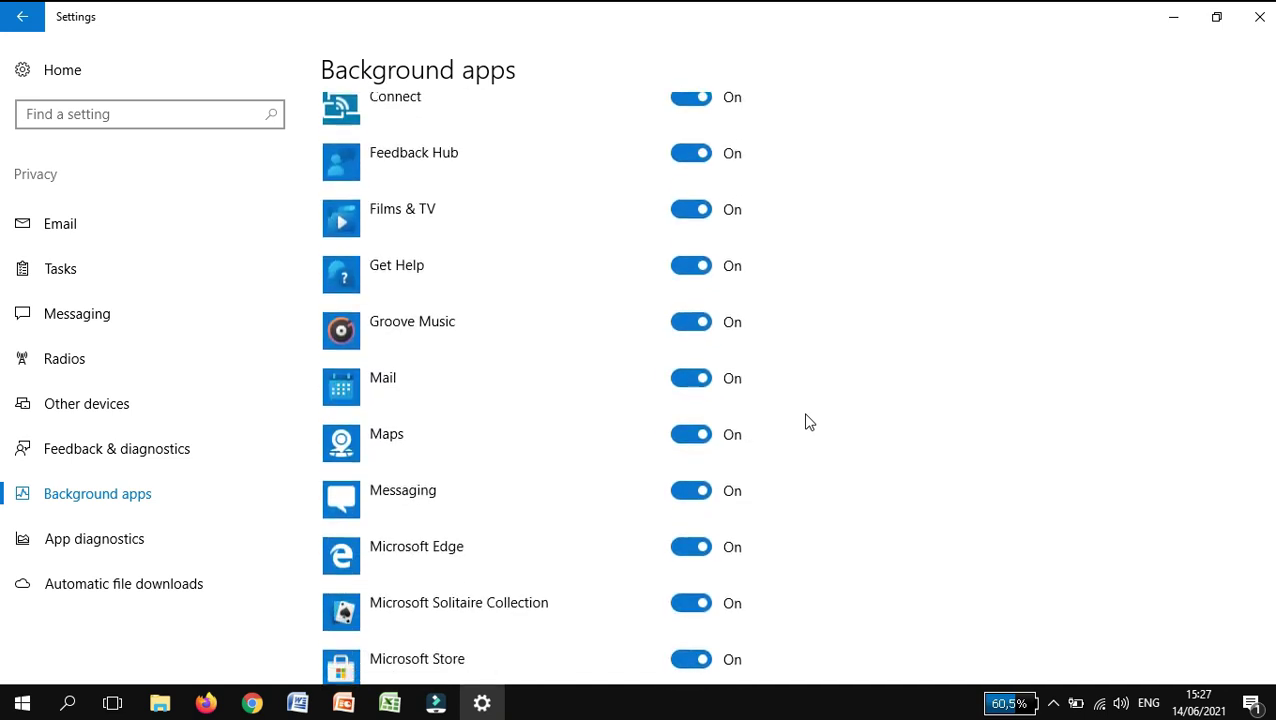
scroll(808, 421, down, 6)
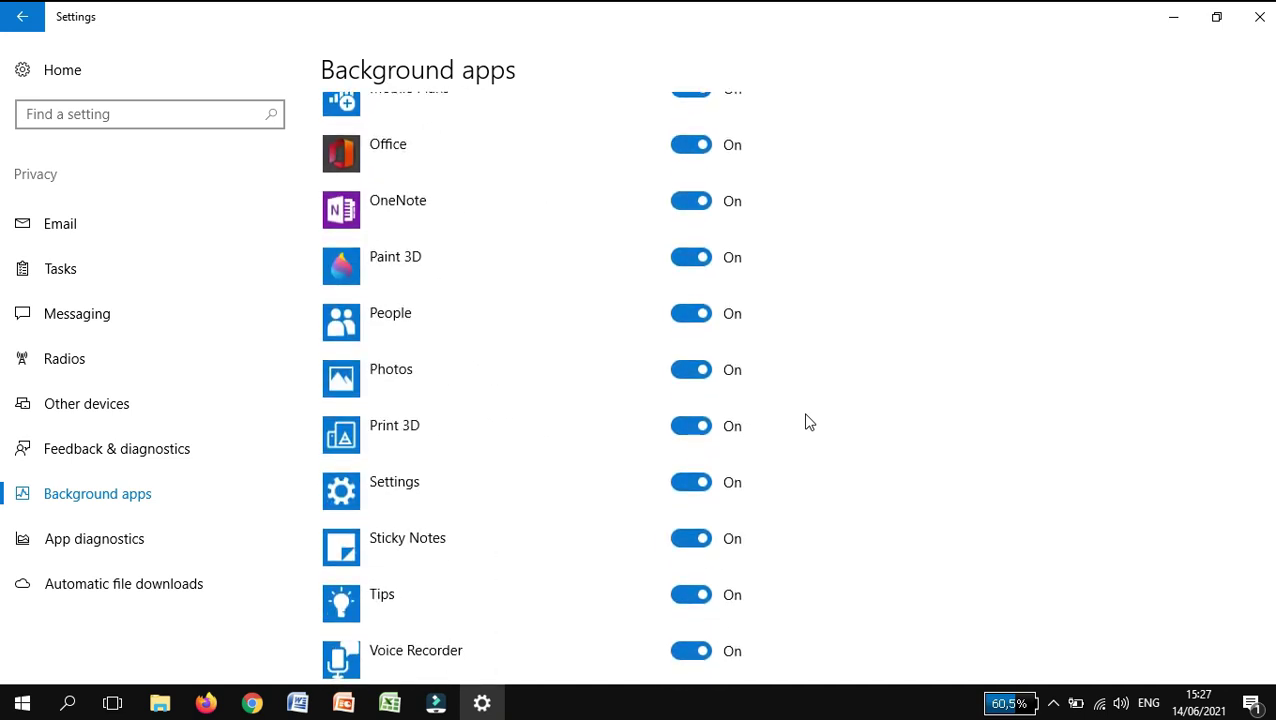
scroll(808, 421, up, 14)
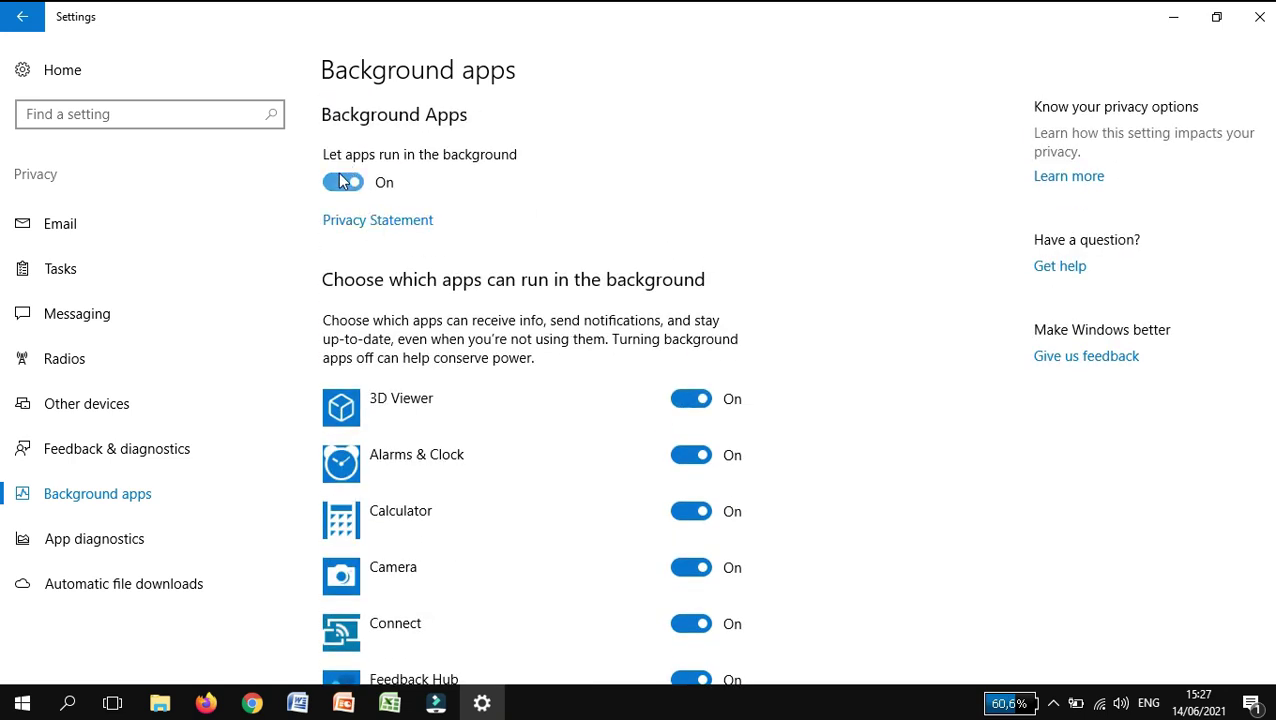
click(340, 183)
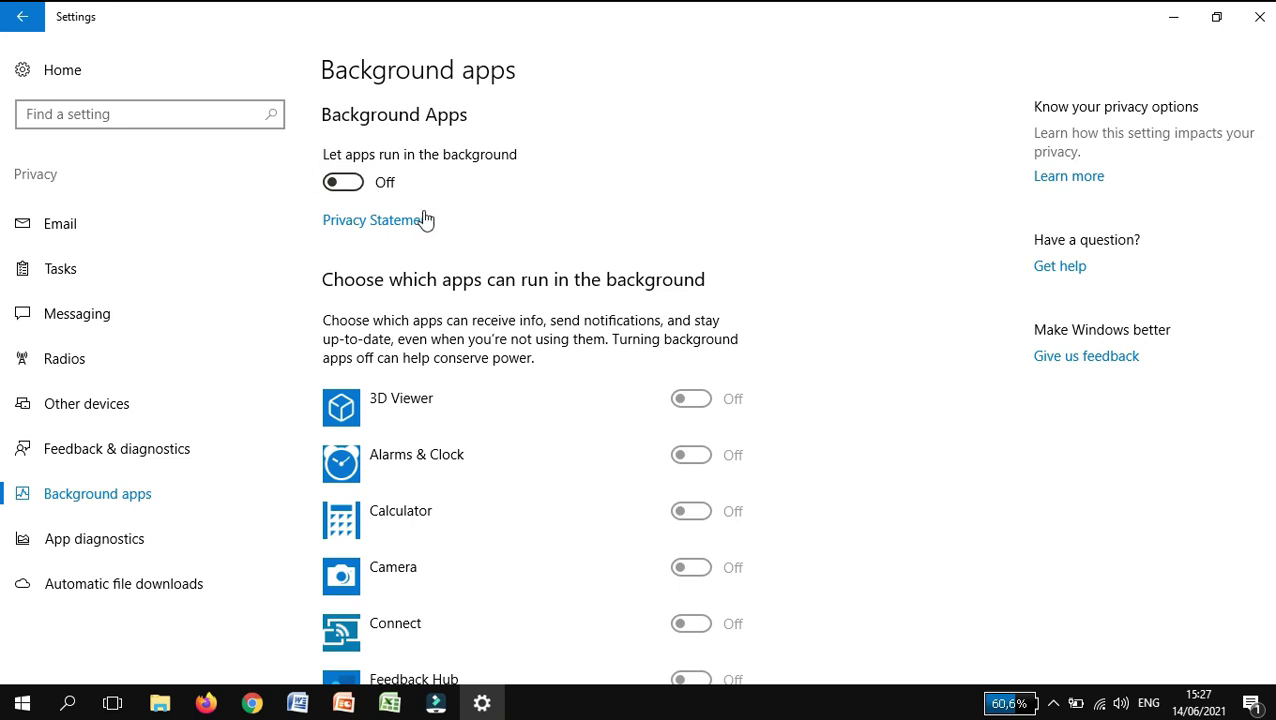
scroll(436, 248, down, 3)
scroll(436, 248, down, 15)
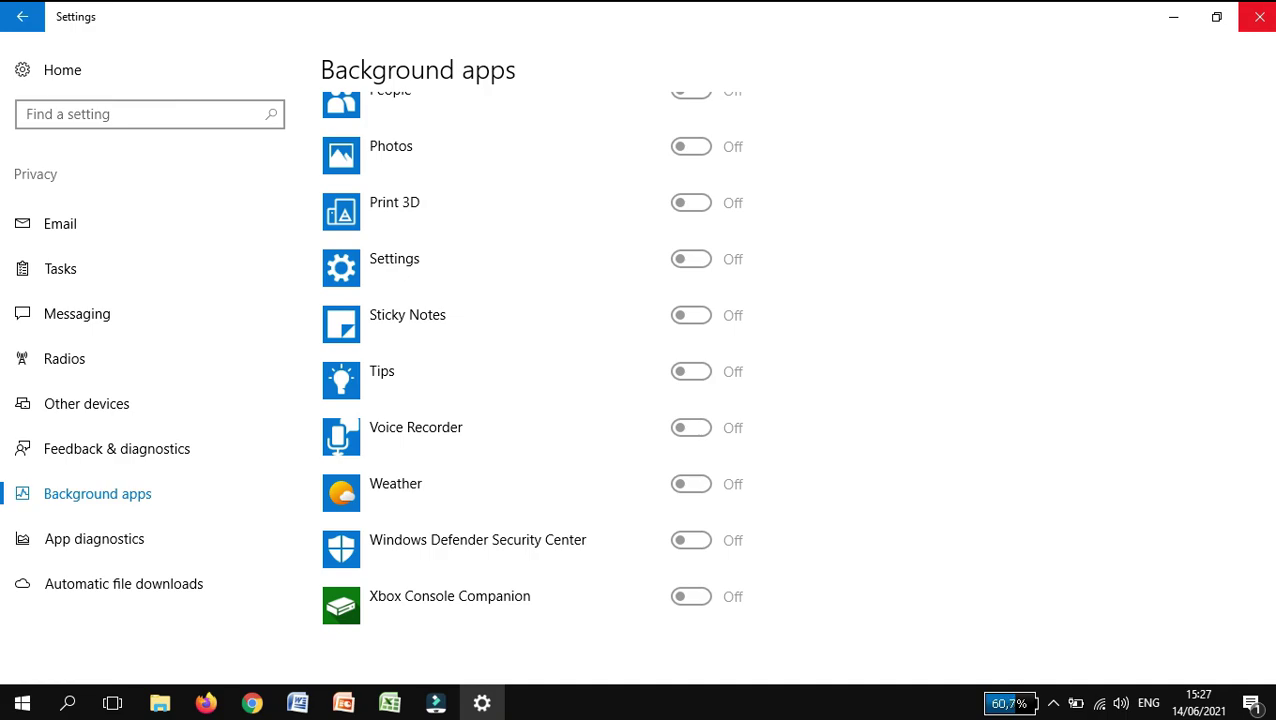
click(1259, 17)
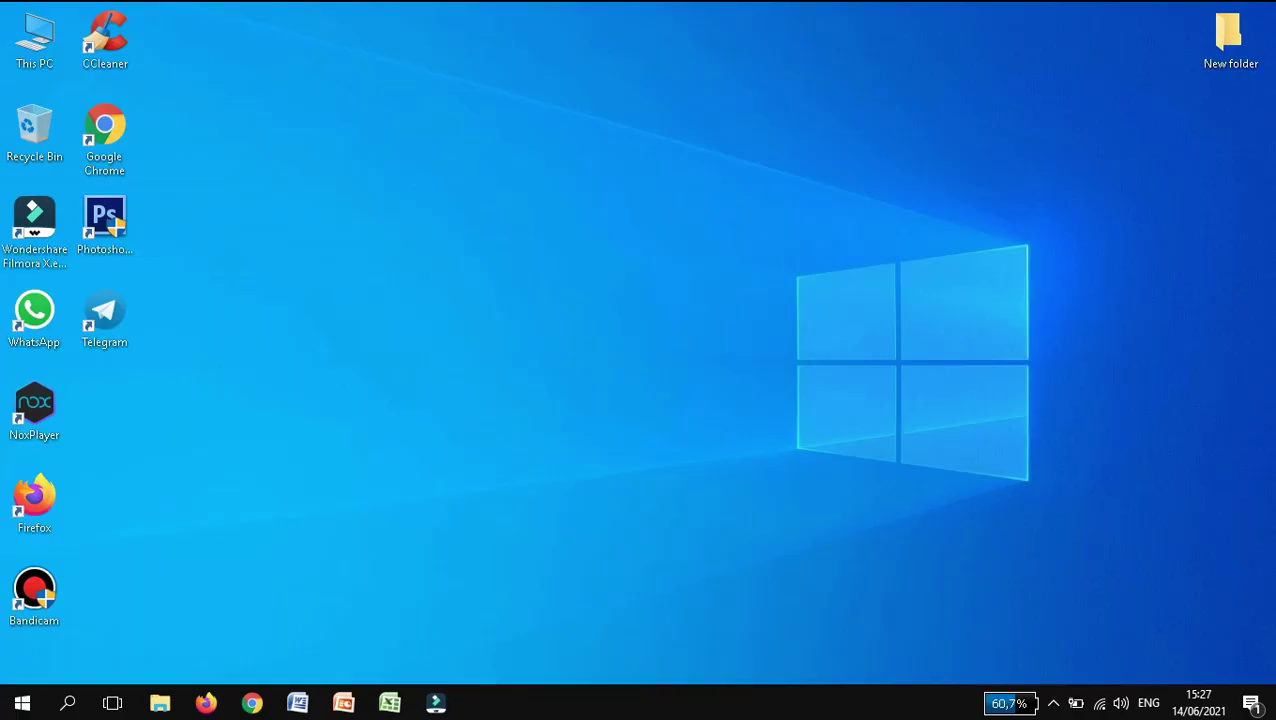
Open the Notifications & actions page in the Windows System settings
click(1046, 164)
click(22, 703)
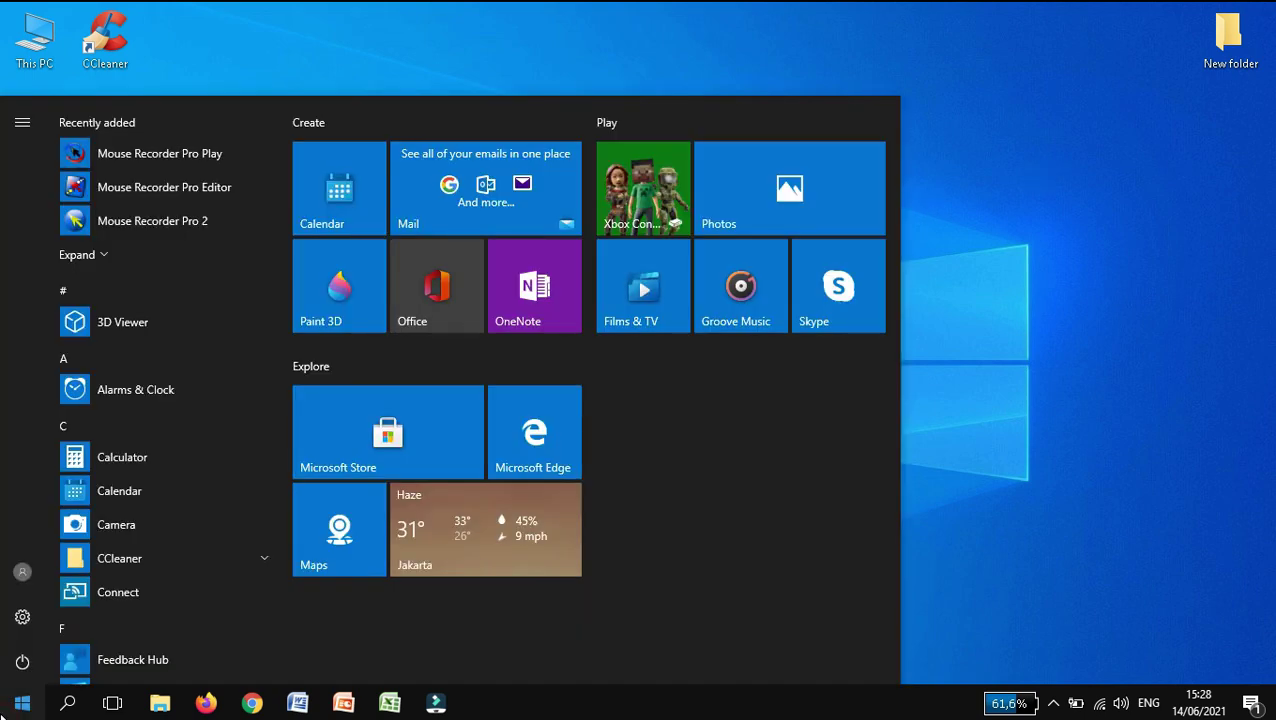
click(22, 618)
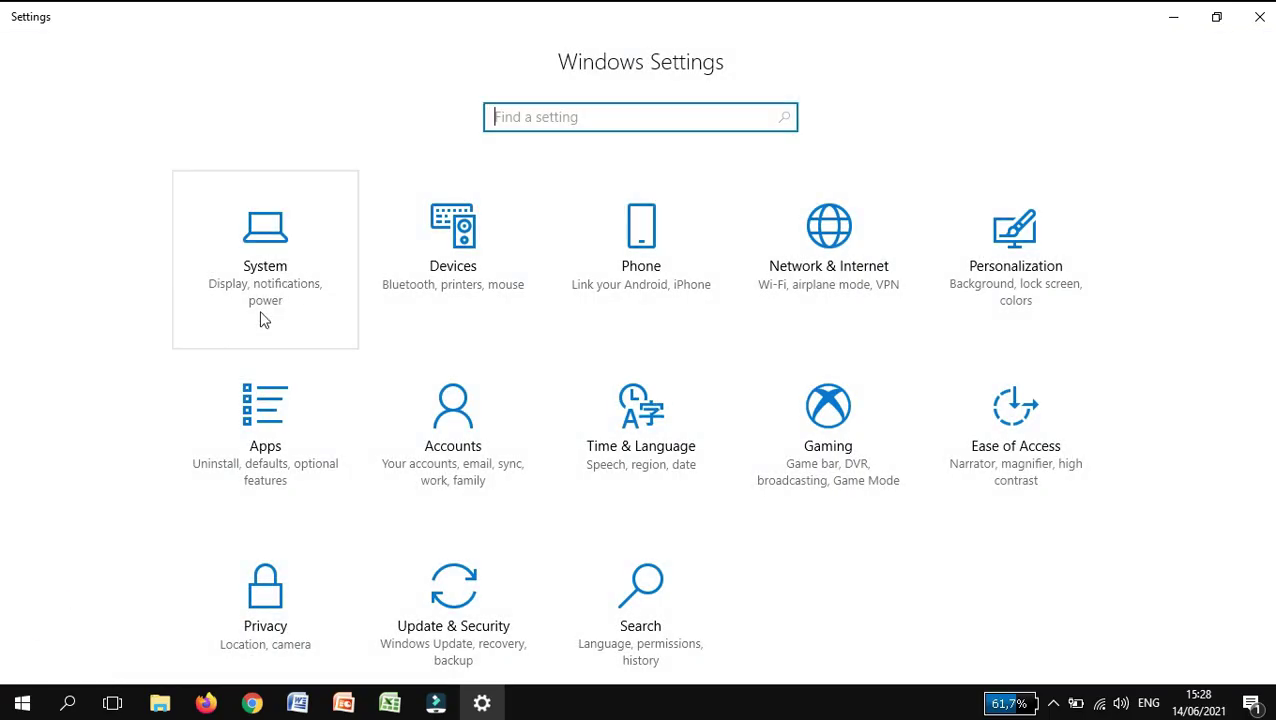
click(268, 286)
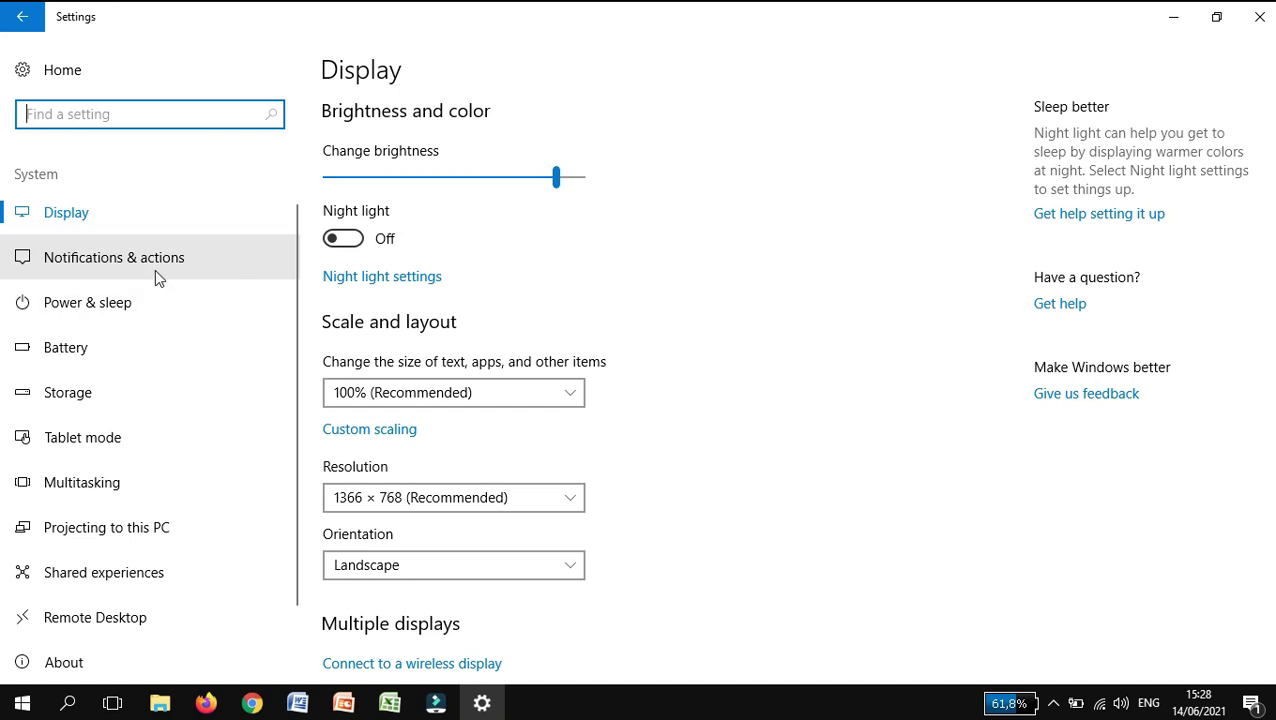
click(125, 258)
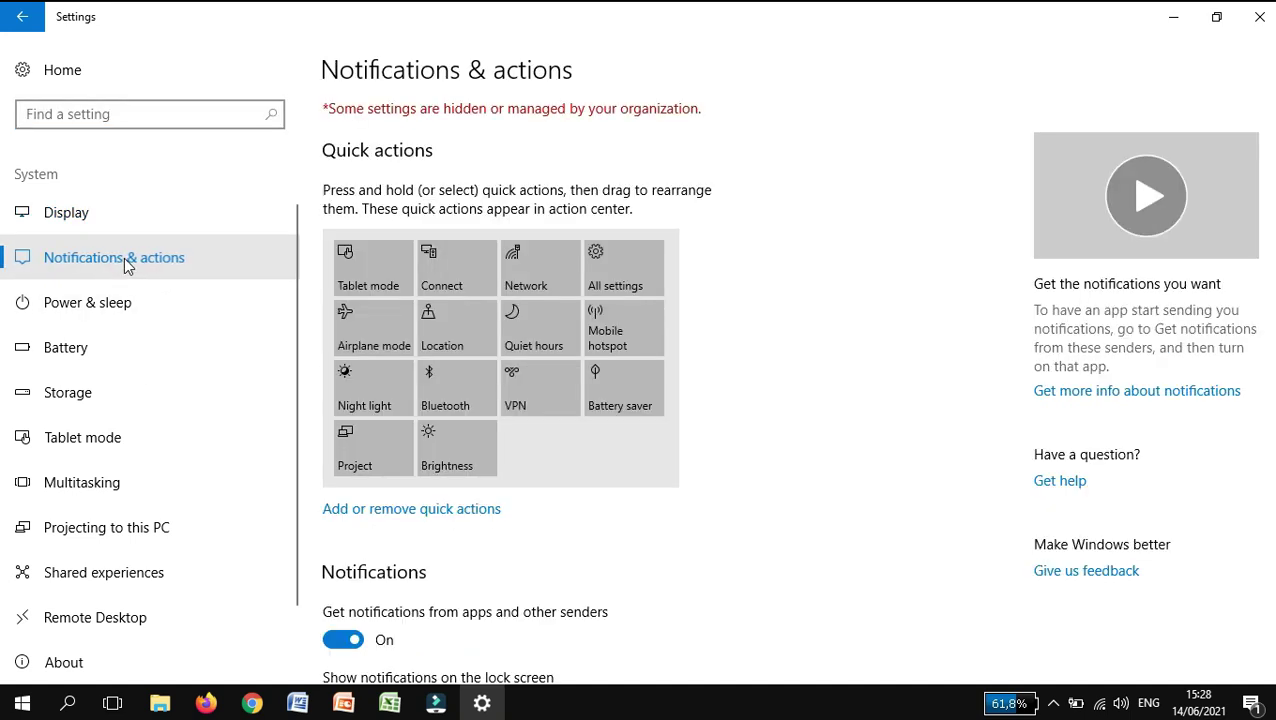
scroll(488, 470, down, 3)
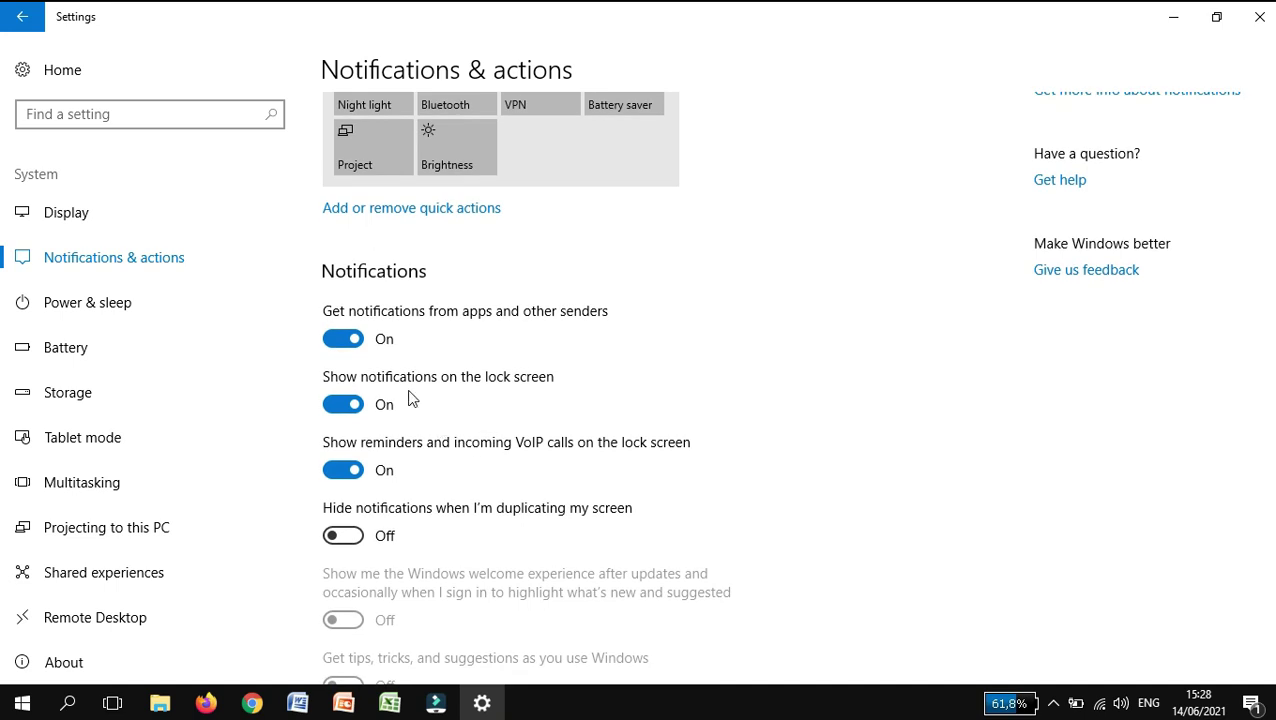
click(345, 339)
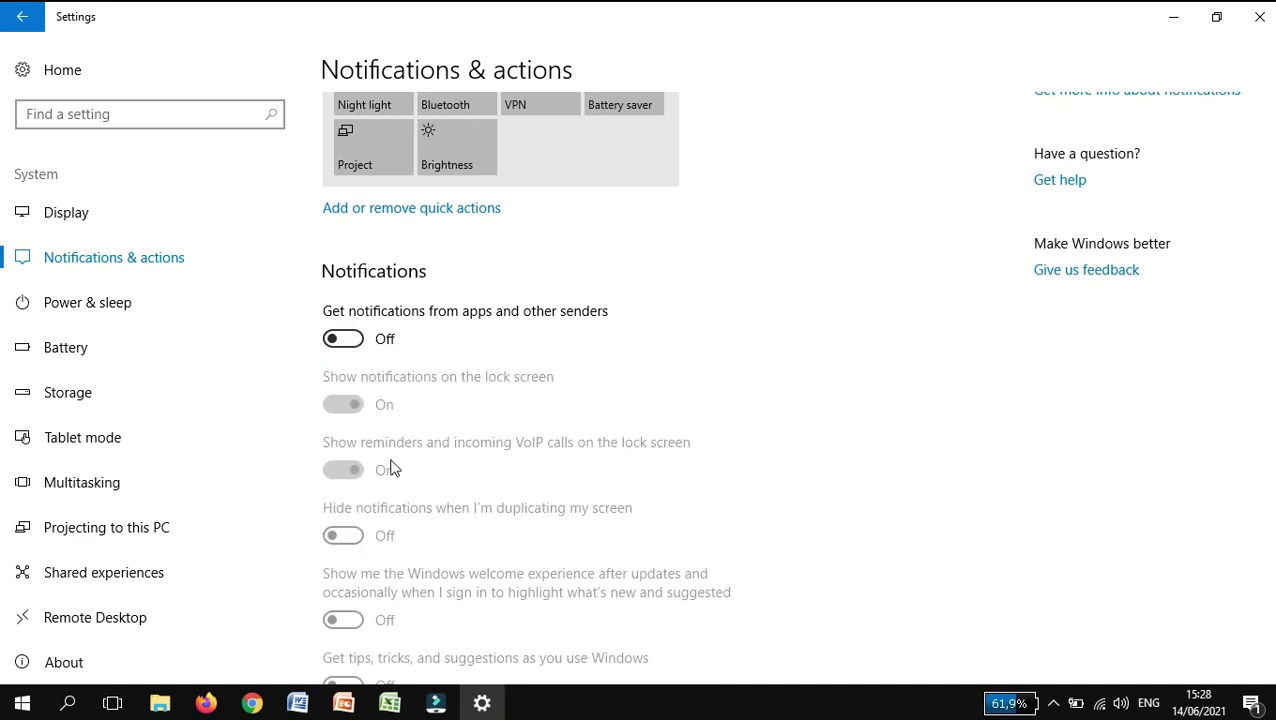
scroll(393, 468, down, 7)
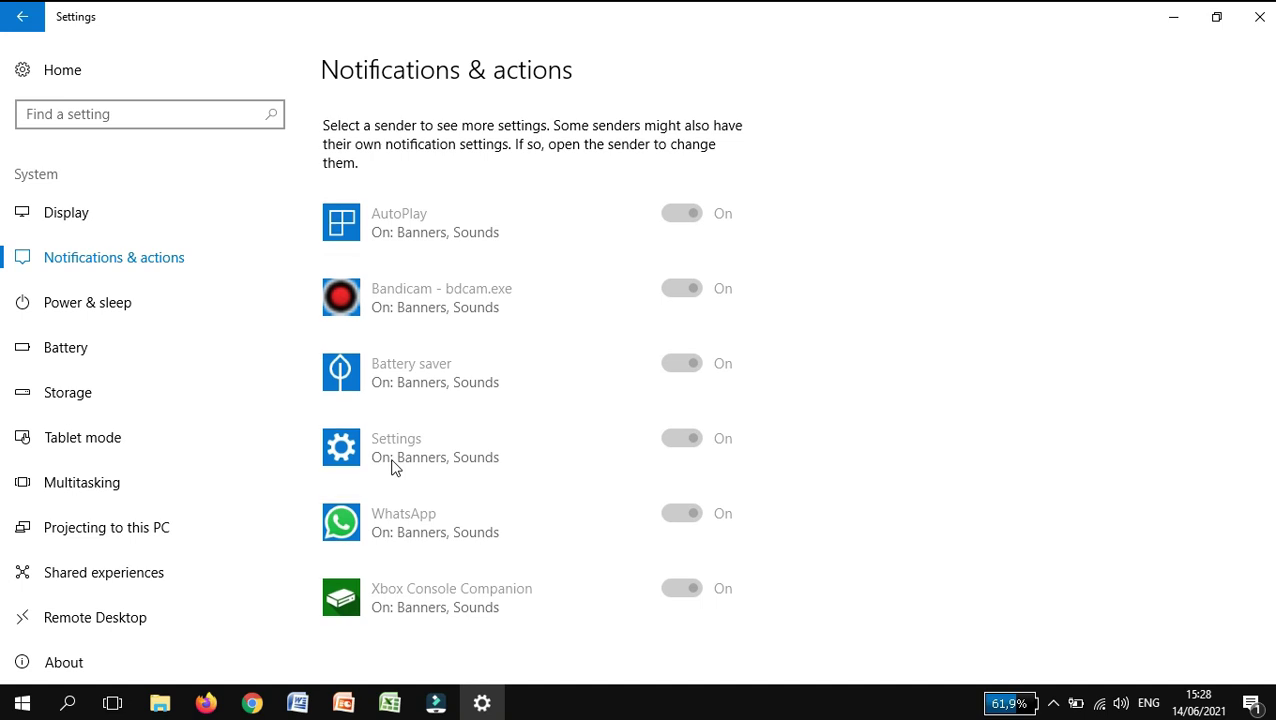
scroll(393, 468, up, 8)
scroll(393, 468, down, 1)
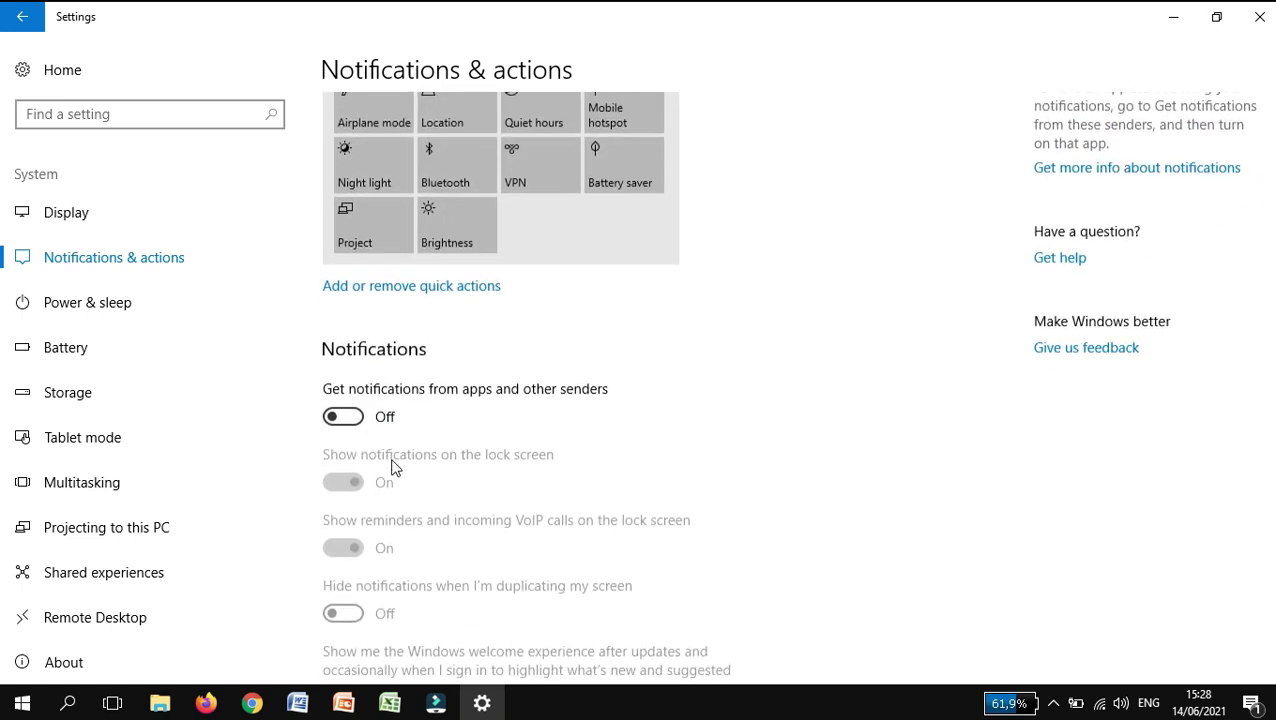
click(343, 409)
Turn off notifications on the lock screen as well as reminders and incoming VoIP calls on the lock screen
scroll(375, 510, down, 1)
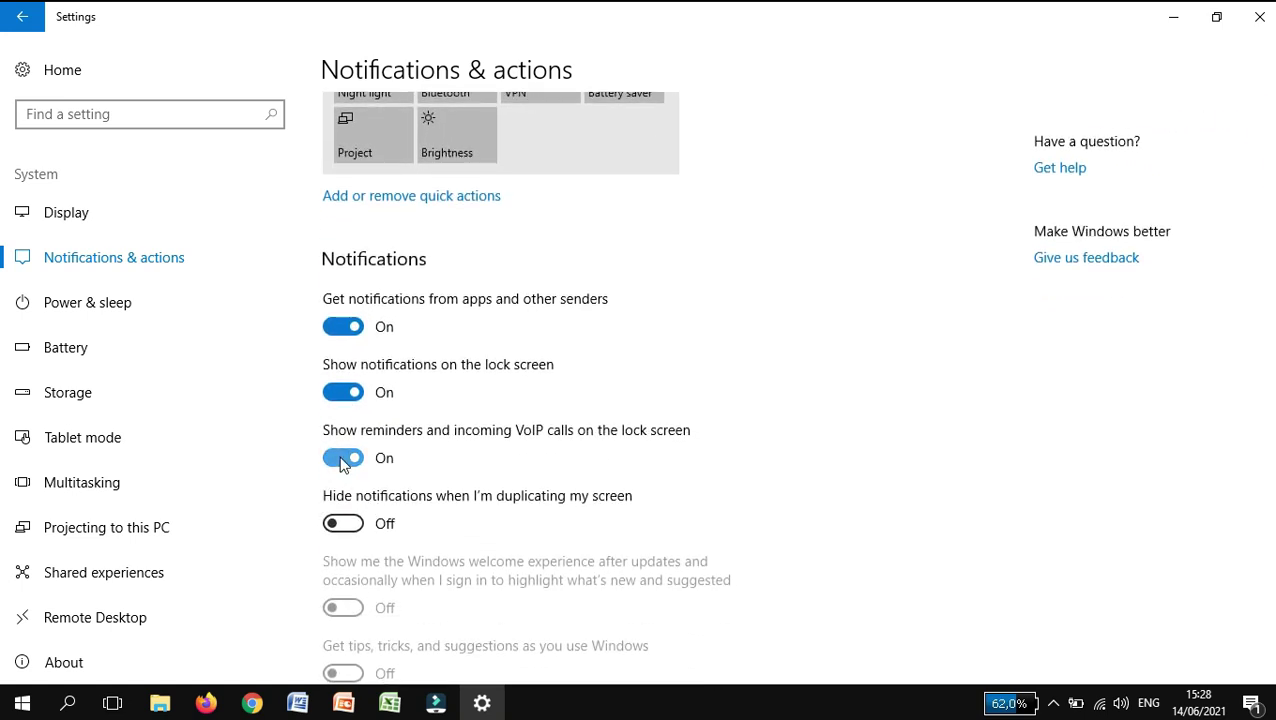
click(343, 459)
click(345, 395)
Turn off notifications from the senders Bandicam, AutoPlay, Battery saver, Settings and Xbox Console Companion
scroll(356, 484, down, 5)
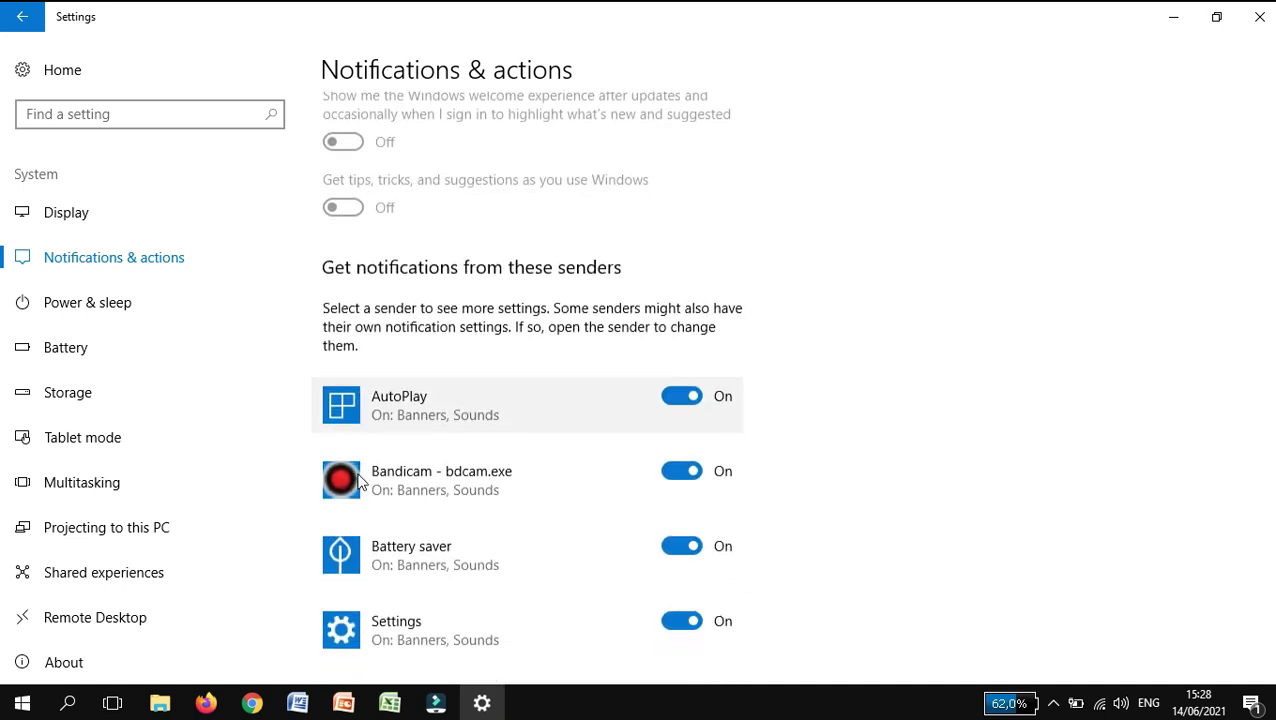
scroll(360, 482, down, 2)
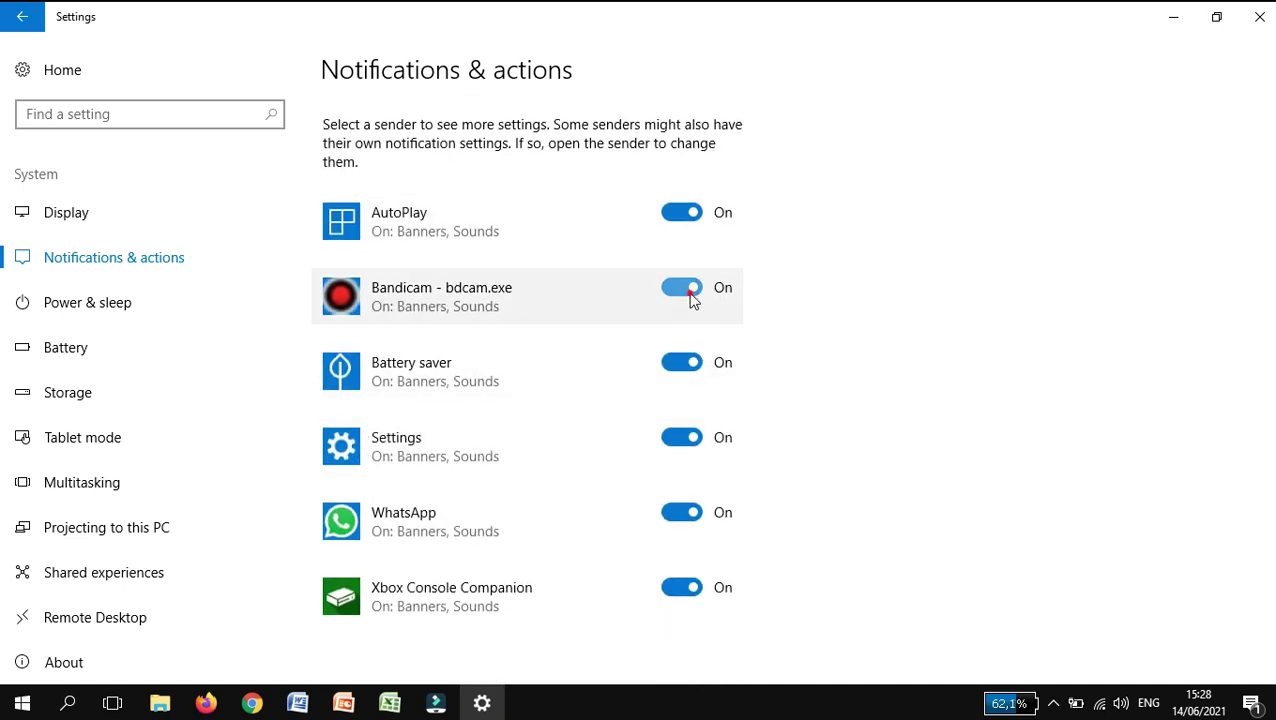
click(692, 292)
click(685, 215)
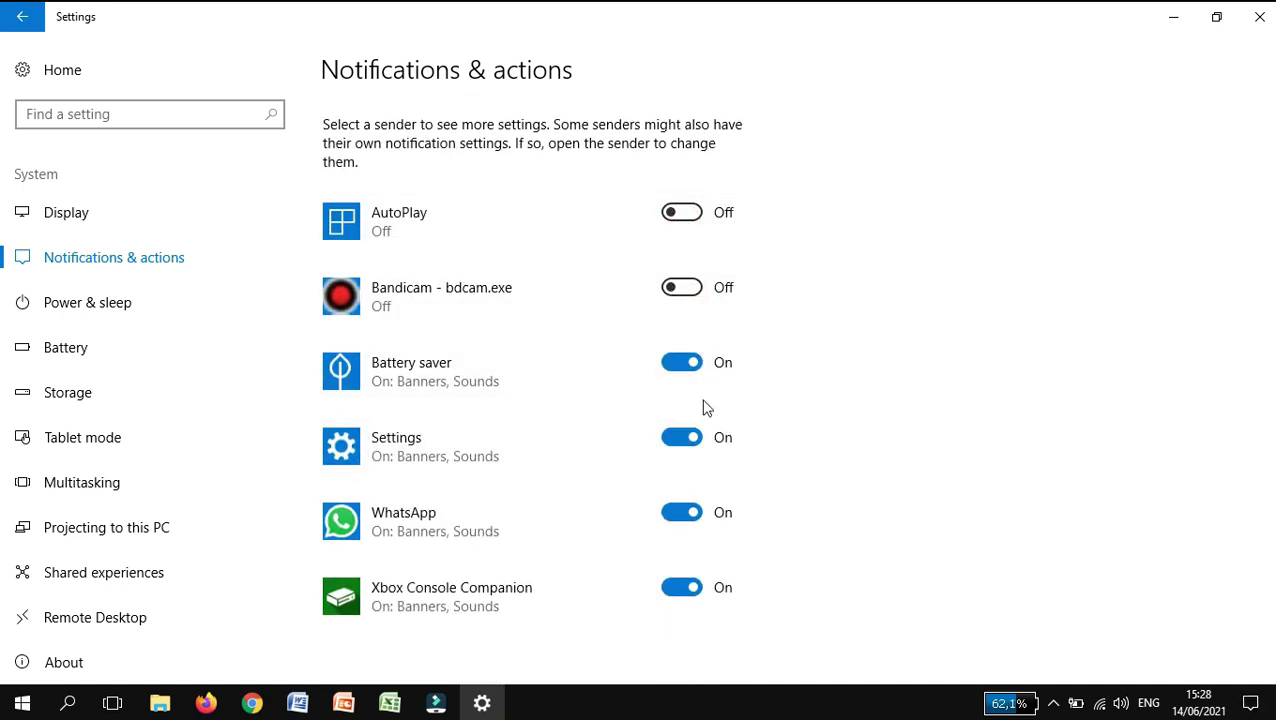
click(689, 362)
click(686, 442)
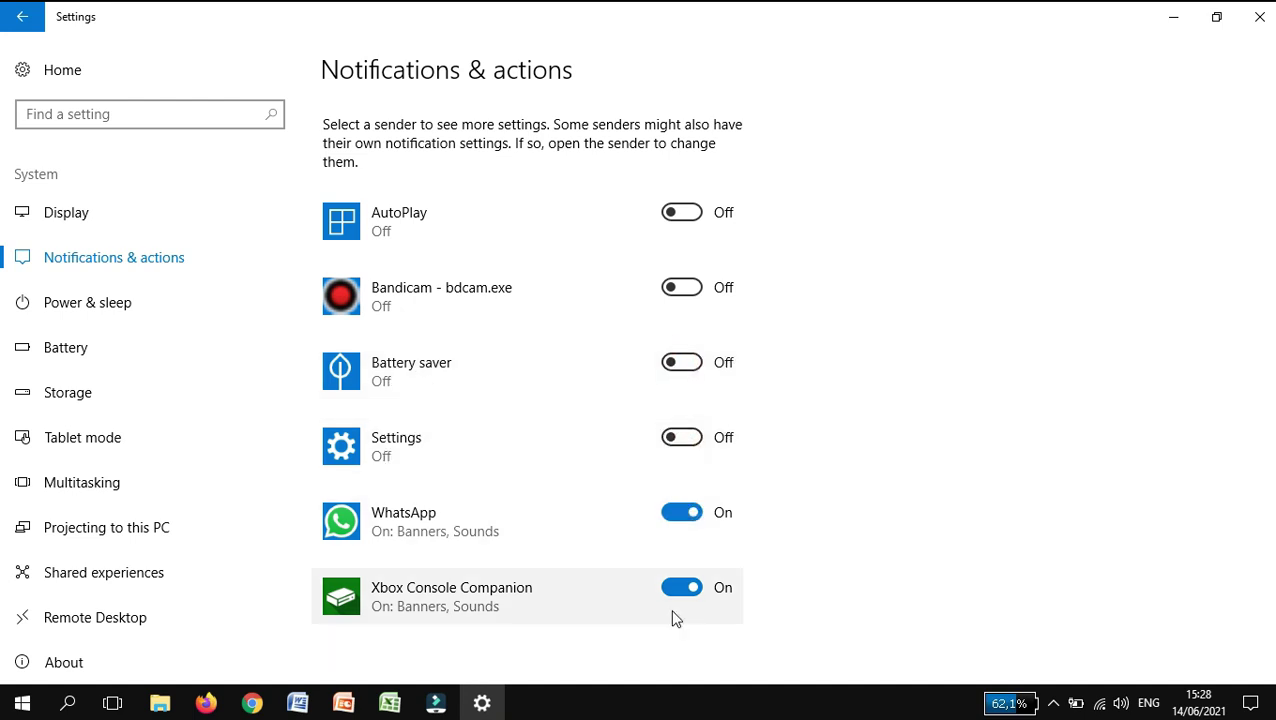
click(689, 589)
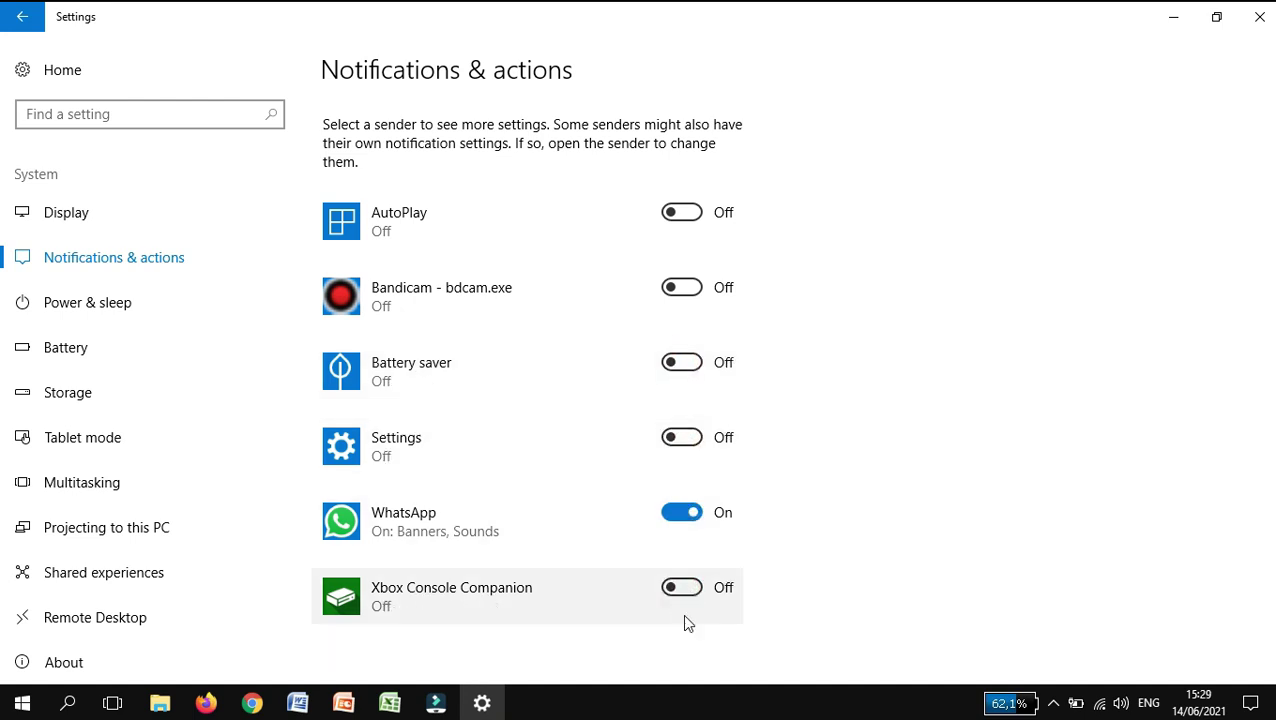
Close the Settings window and refresh the desktop
scroll(686, 622, up, 10)
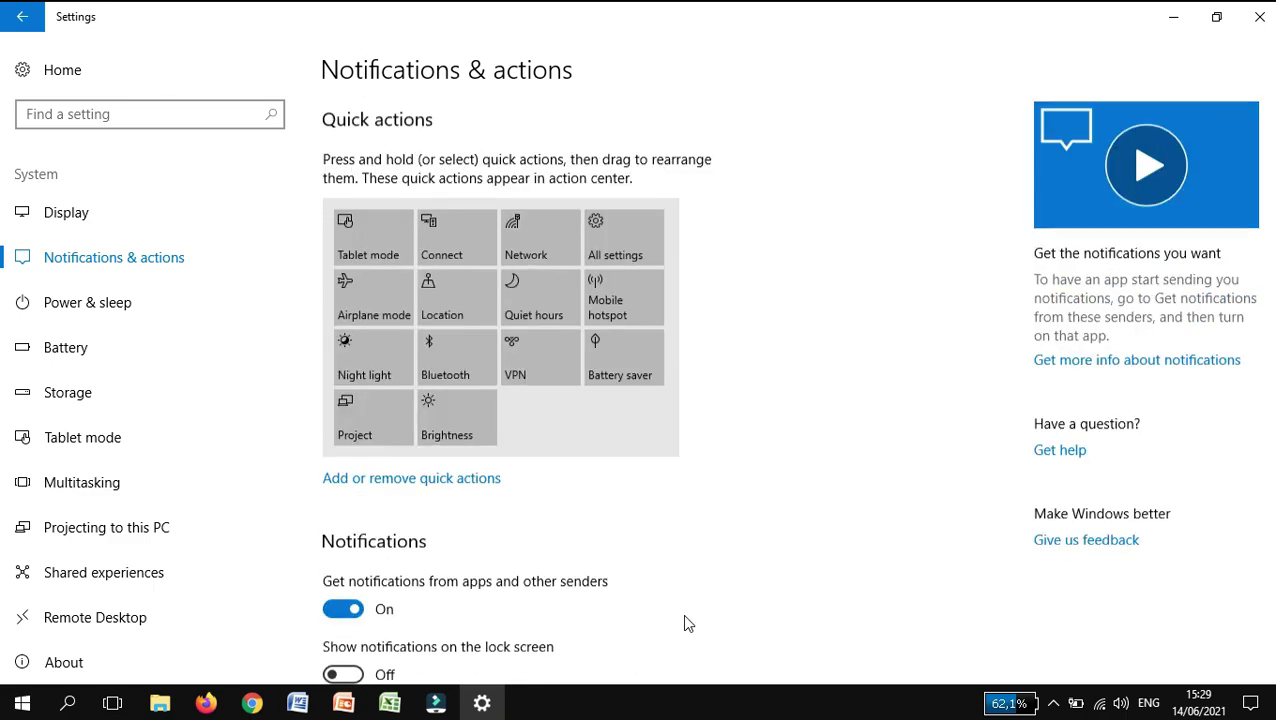
click(1268, 12)
right_click(680, 186)
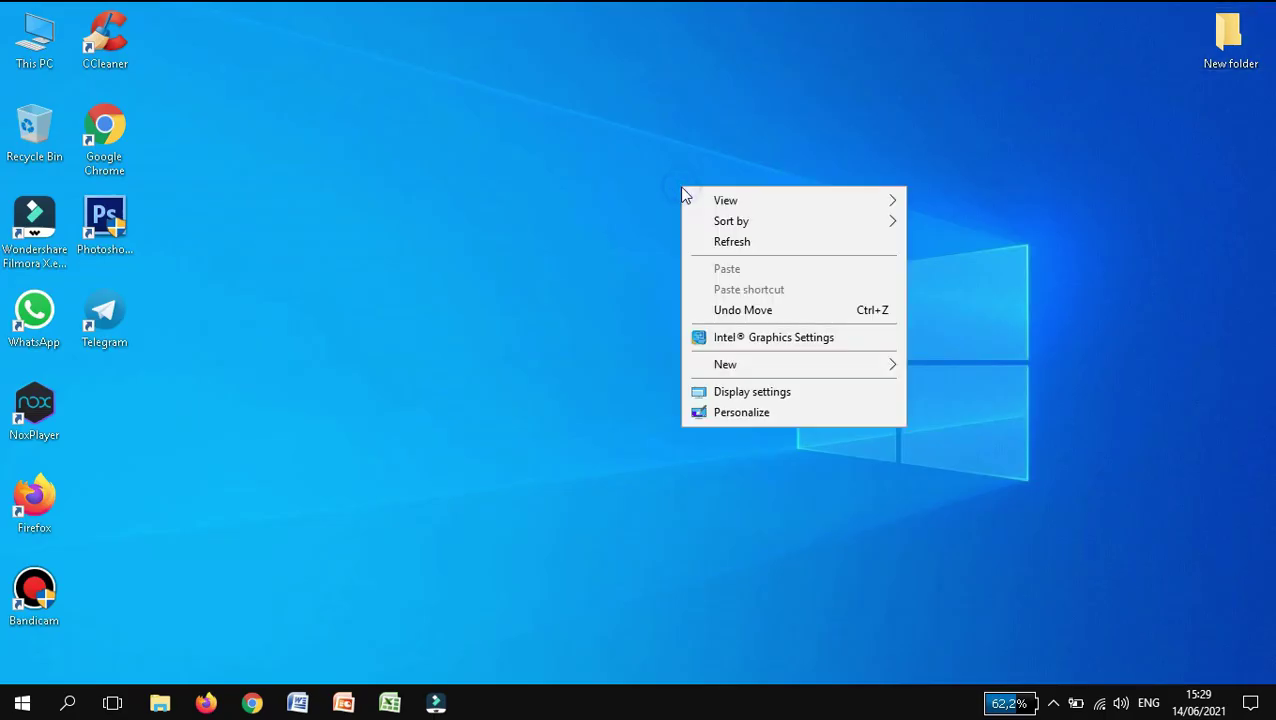
click(714, 243)
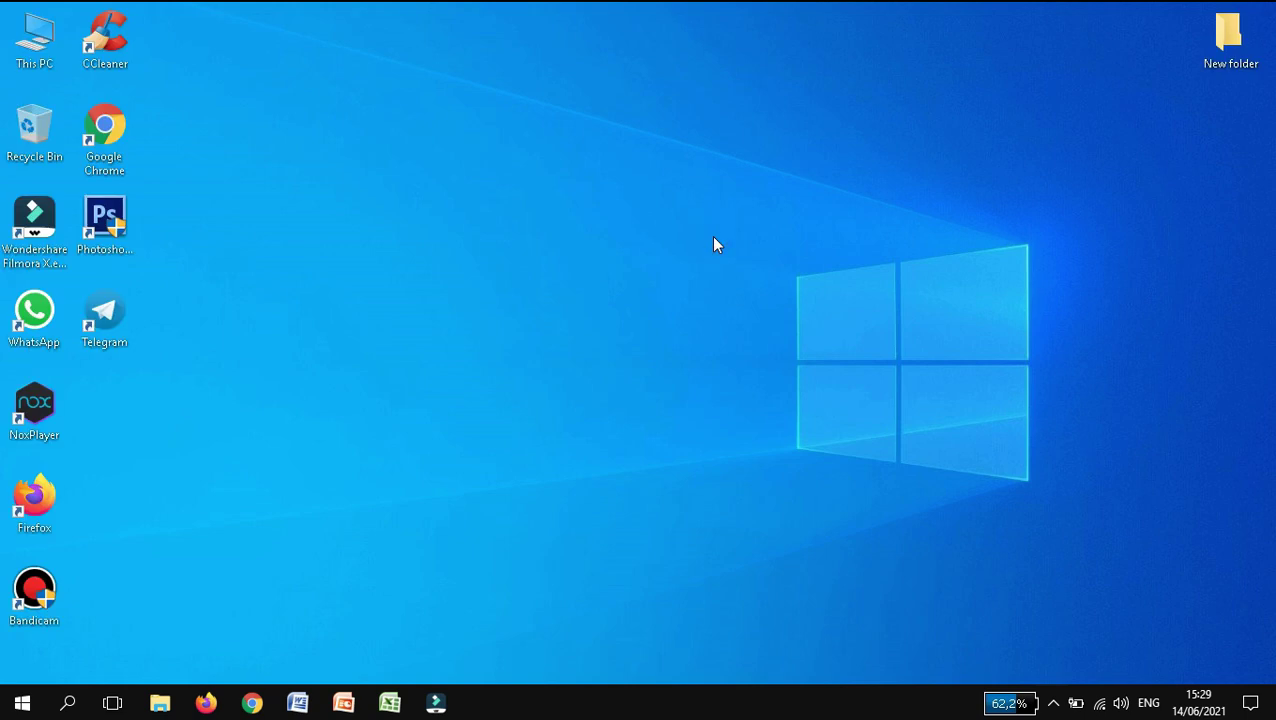